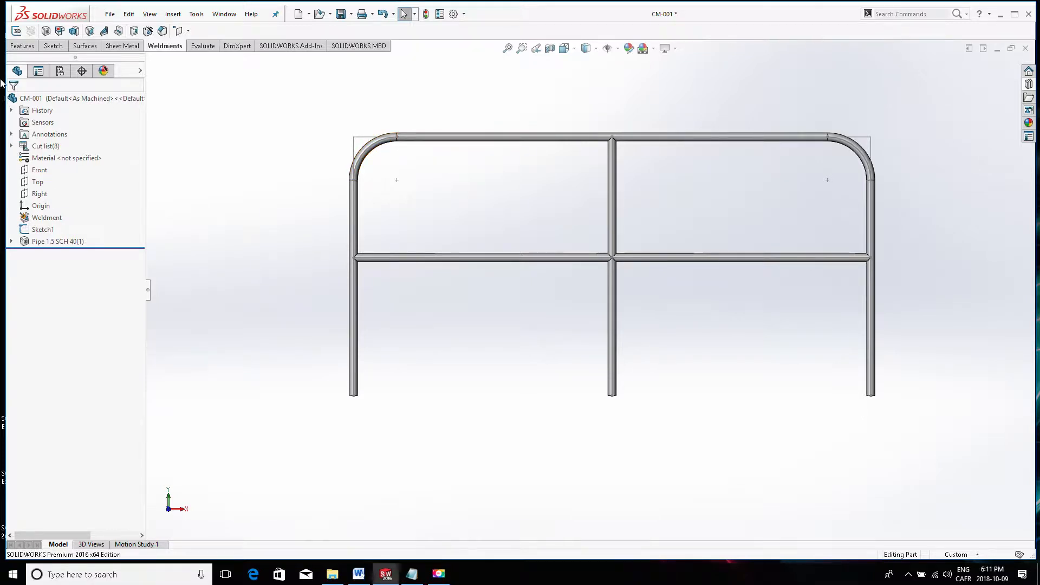
Show the model's feature dimensions and move the overall height and corner radius dimensions clear of the frame.
{"action": "right_click", "coordinate": [35, 134]}
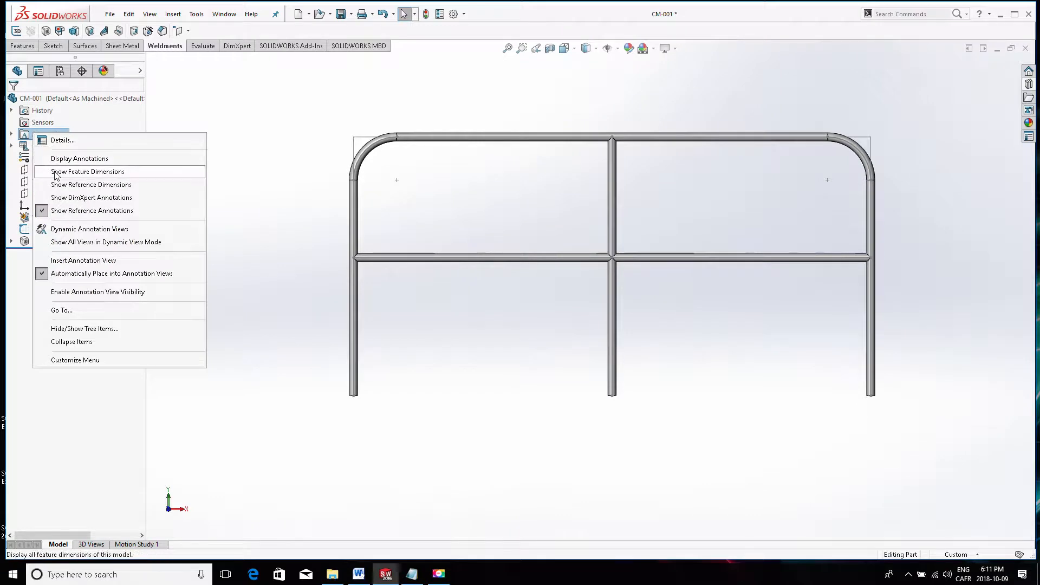
{"action": "right_click", "coordinate": [26, 134]}
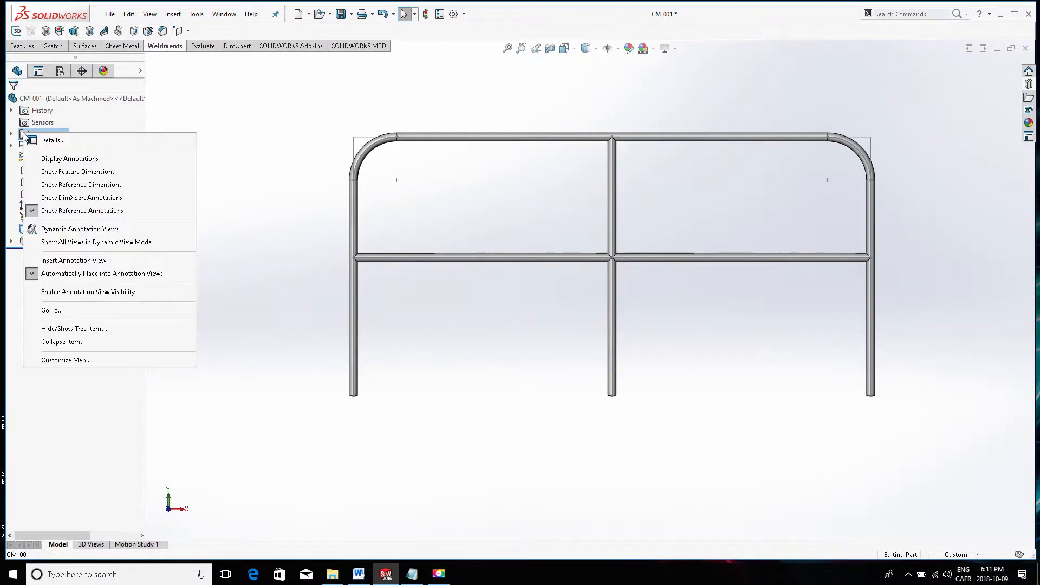
{"action": "left_click", "coordinate": [65, 172]}
{"action": "key", "text": "f"}
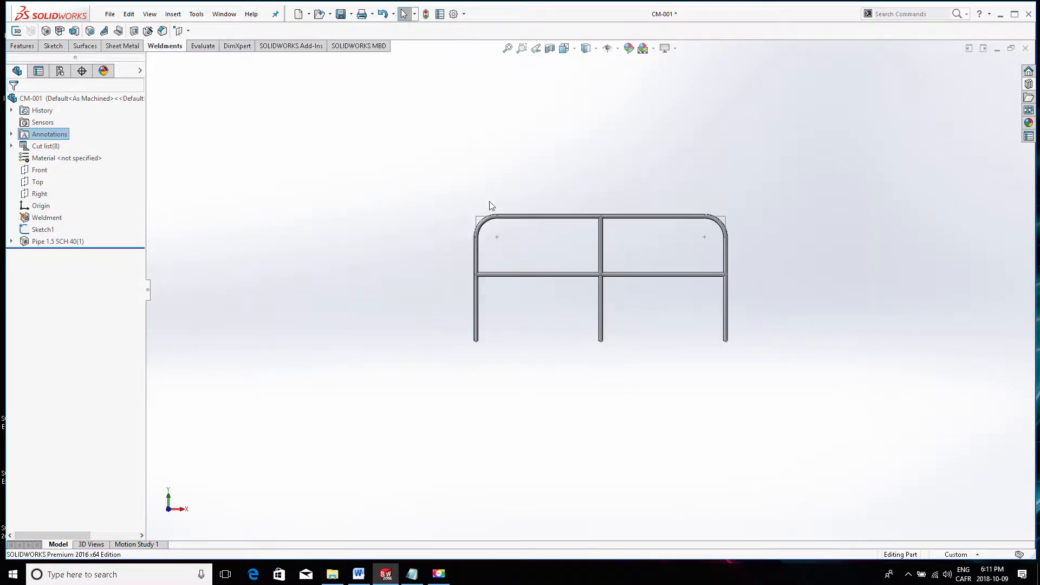
{"action": "left_click", "coordinate": [511, 245]}
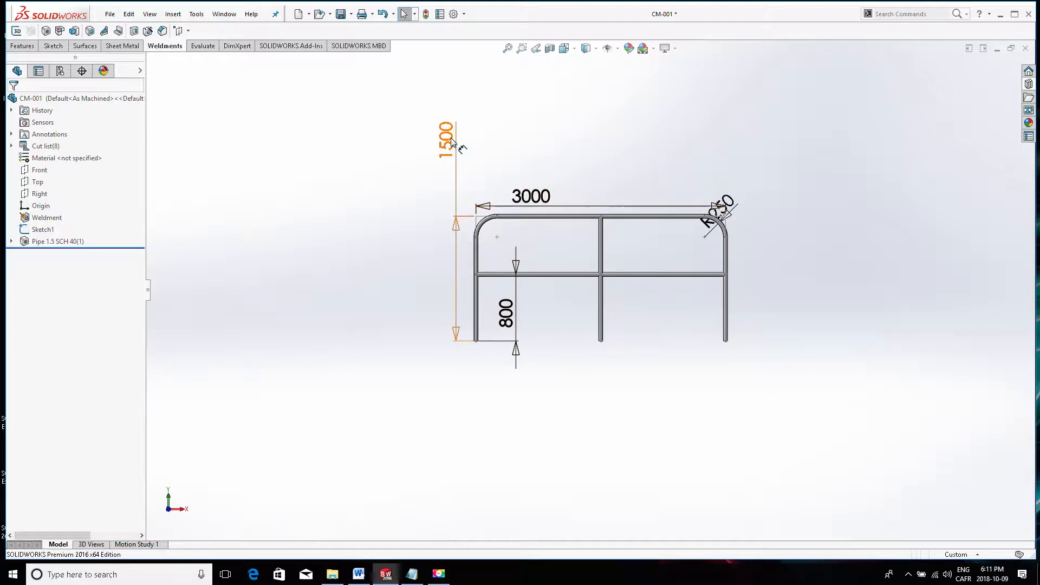
{"action": "left_click_drag", "start_coordinate": [451, 143], "coordinate": [442, 174]}
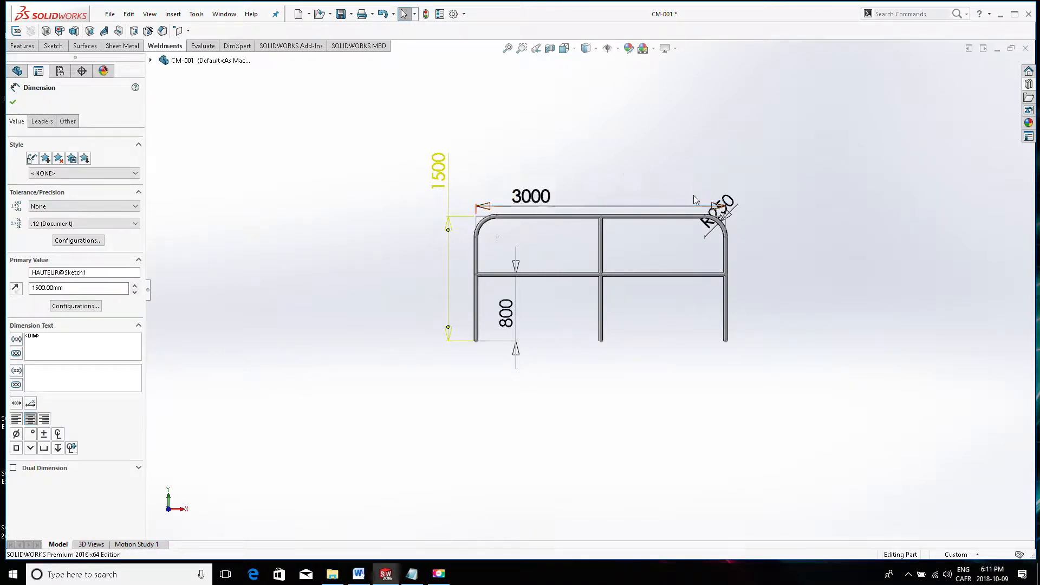
{"action": "left_click_drag", "start_coordinate": [723, 208], "coordinate": [757, 198]}
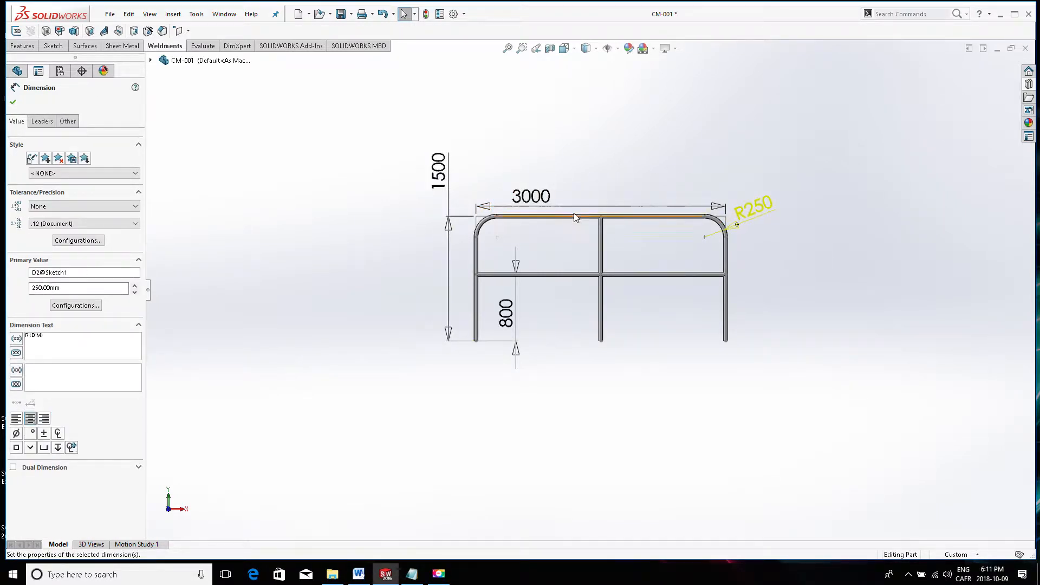
Check the name assigned to the frame's overall width dimension.
{"action": "double_click", "coordinate": [536, 193]}
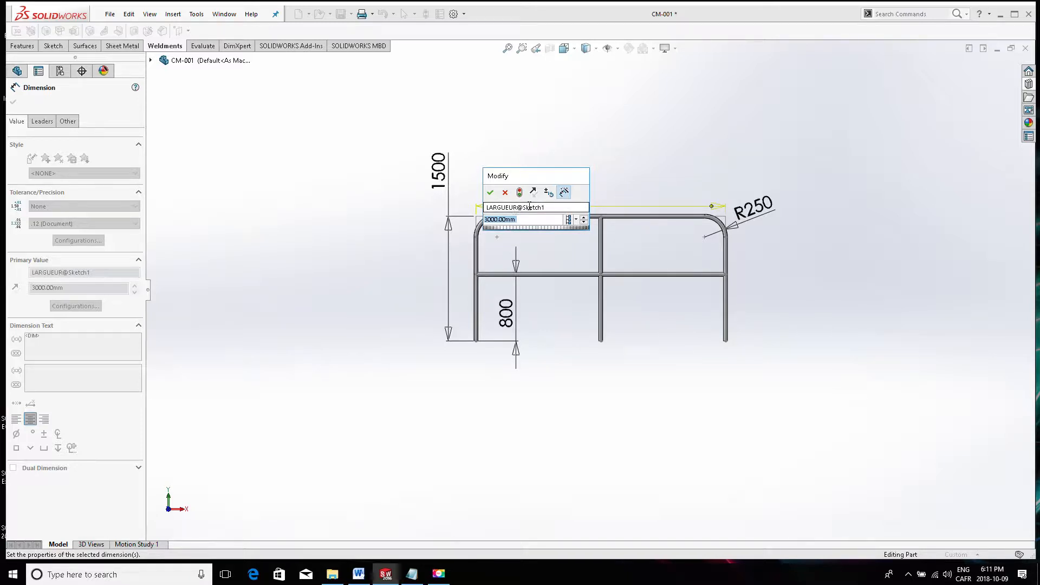
{"action": "left_click", "coordinate": [559, 204]}
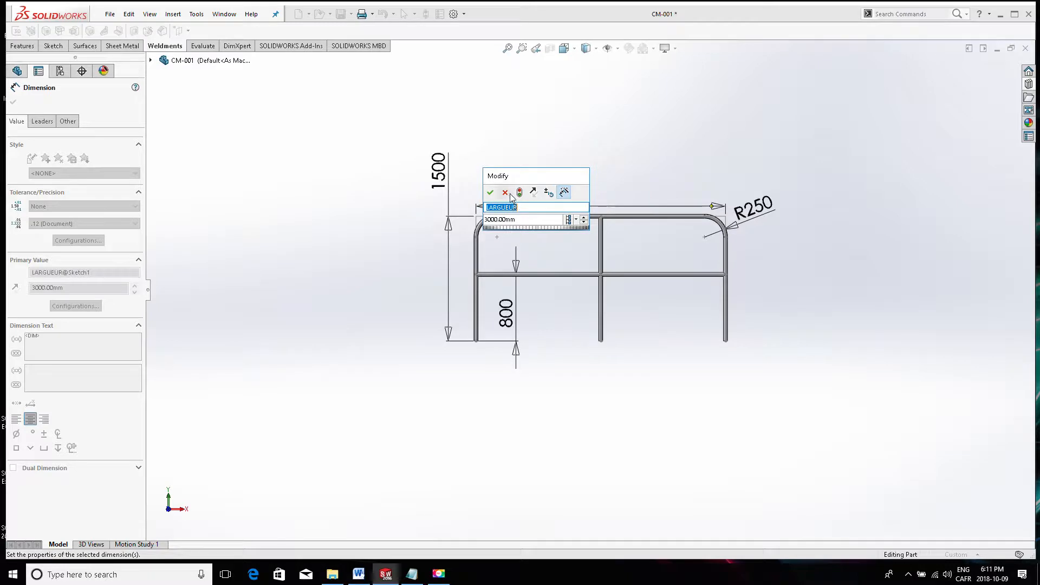
{"action": "left_click", "coordinate": [489, 192]}
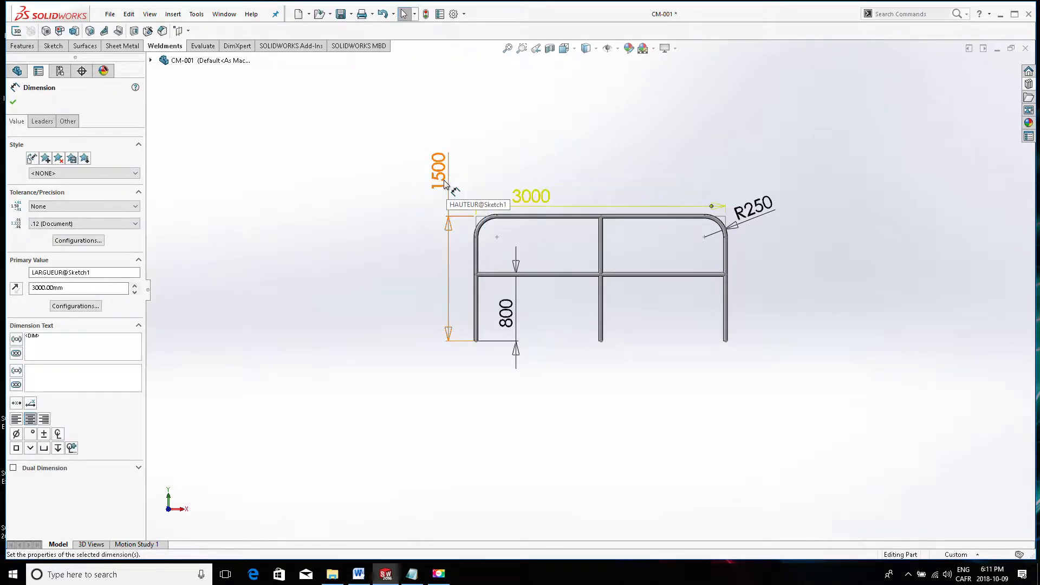
Rename the middle rail's height dimension as HAUTEUR 2.
{"action": "left_click", "coordinate": [506, 313]}
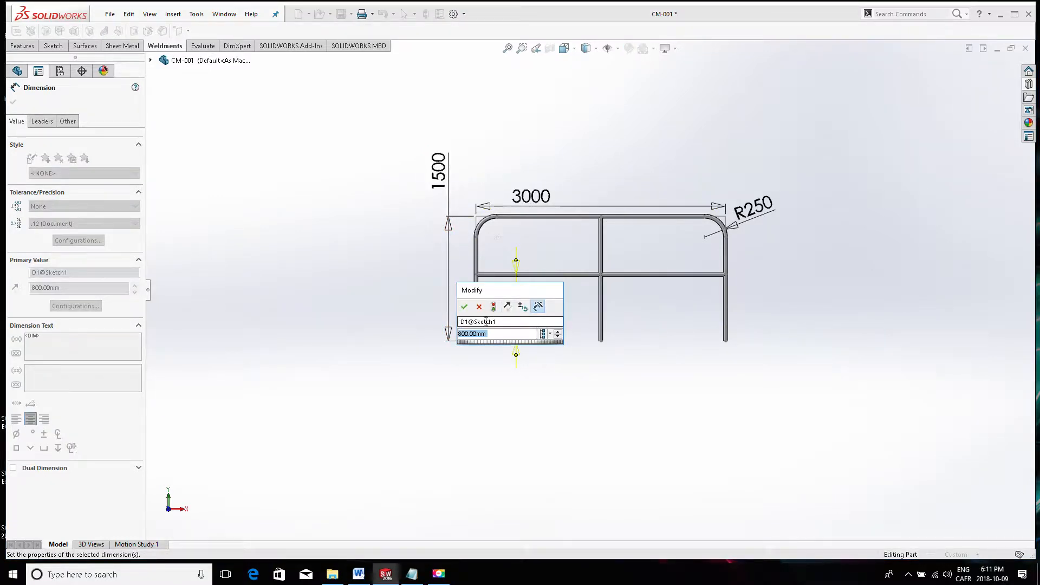
{"action": "left_click", "coordinate": [510, 320]}
{"action": "type", "text": "HAL"}
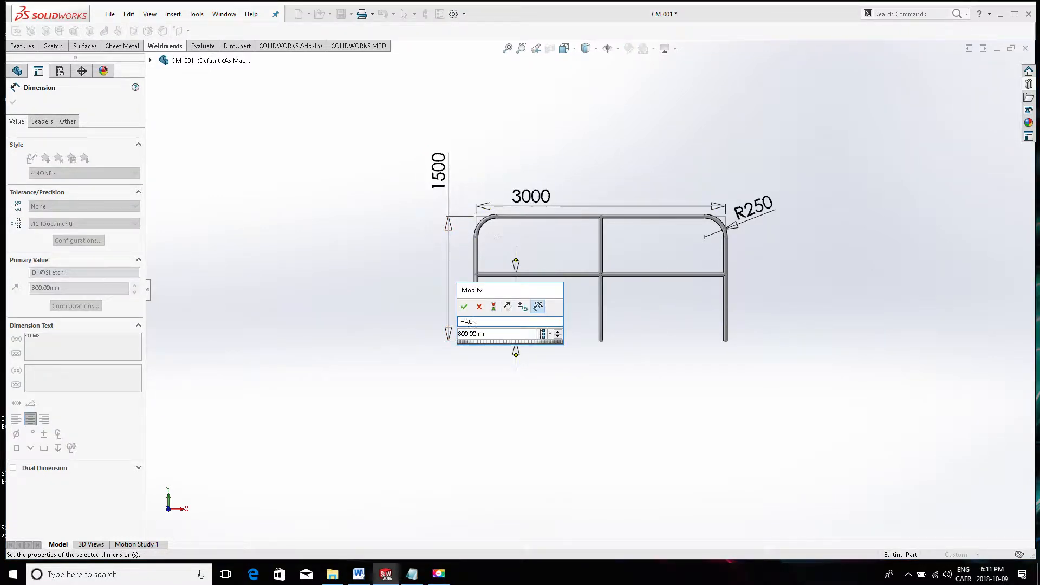
{"action": "type", "text": "TEUR 2"}
{"action": "left_click", "coordinate": [466, 307]}
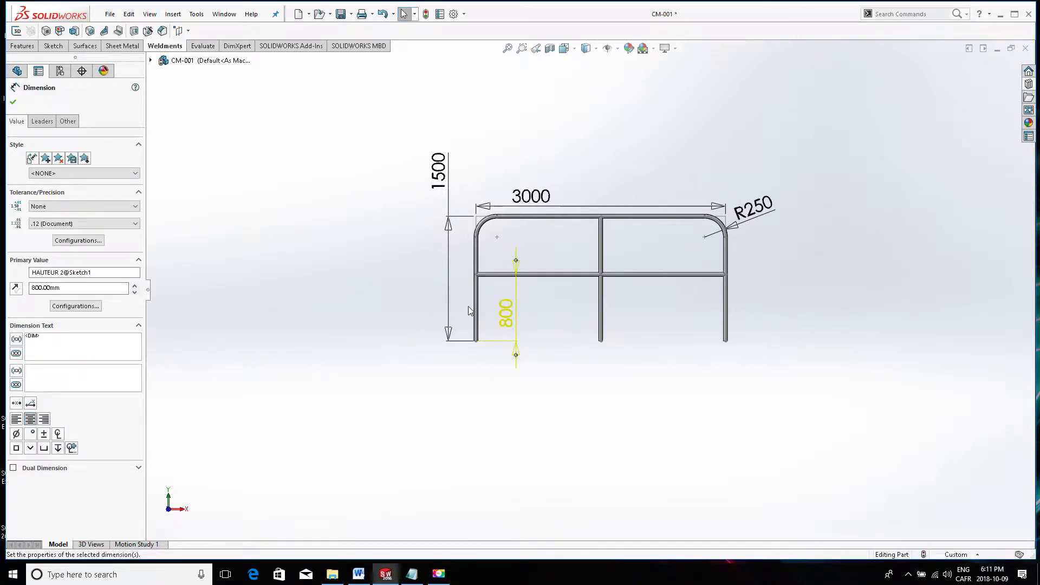
Rename the frame's corner radius dimension as RAYON.
{"action": "double_click", "coordinate": [762, 211]}
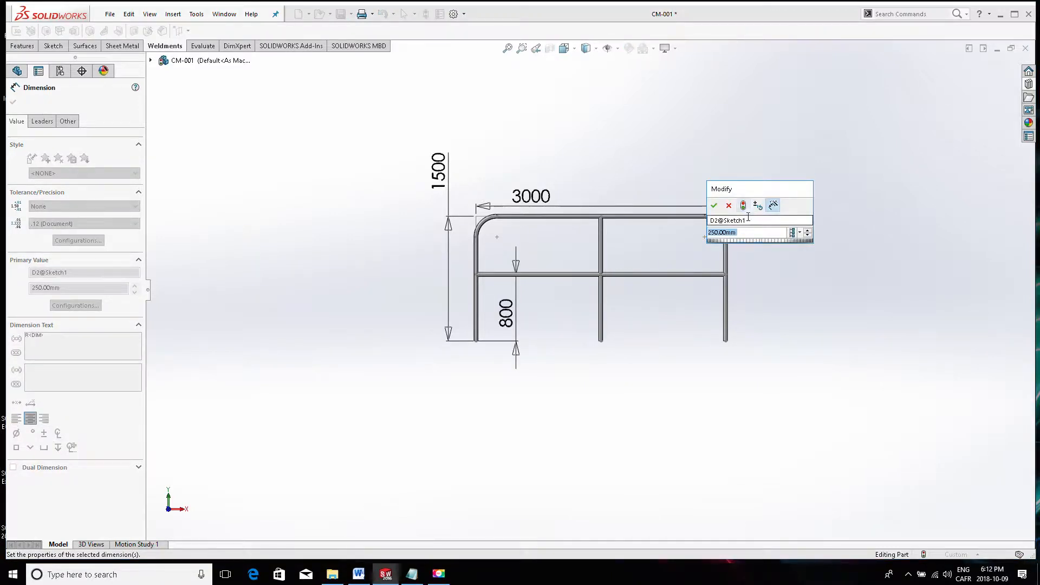
{"action": "left_click", "coordinate": [749, 220]}
{"action": "type", "text": "RAYON"}
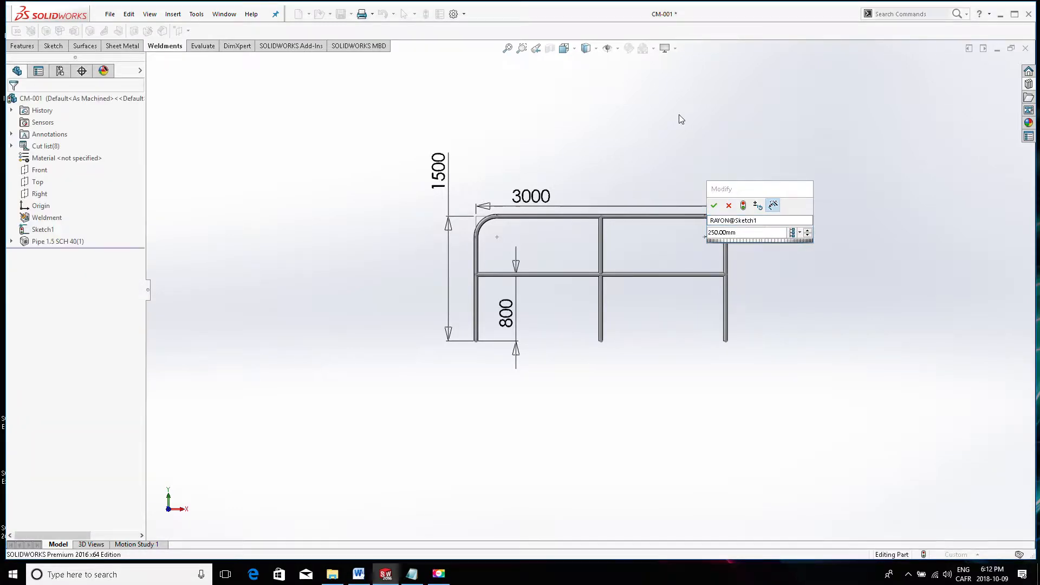
{"action": "left_click", "coordinate": [714, 206]}
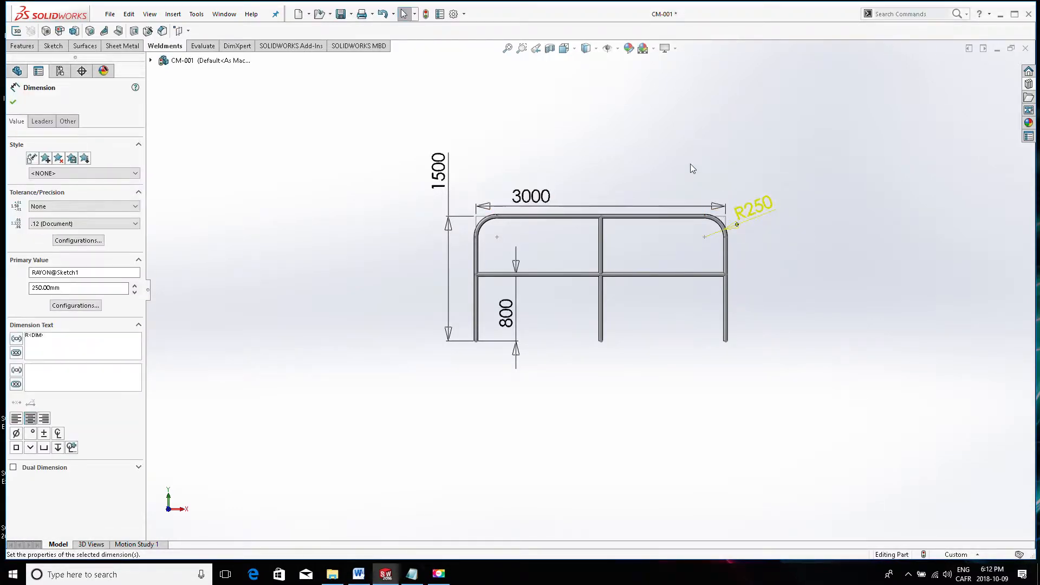
{"action": "left_click", "coordinate": [14, 101]}
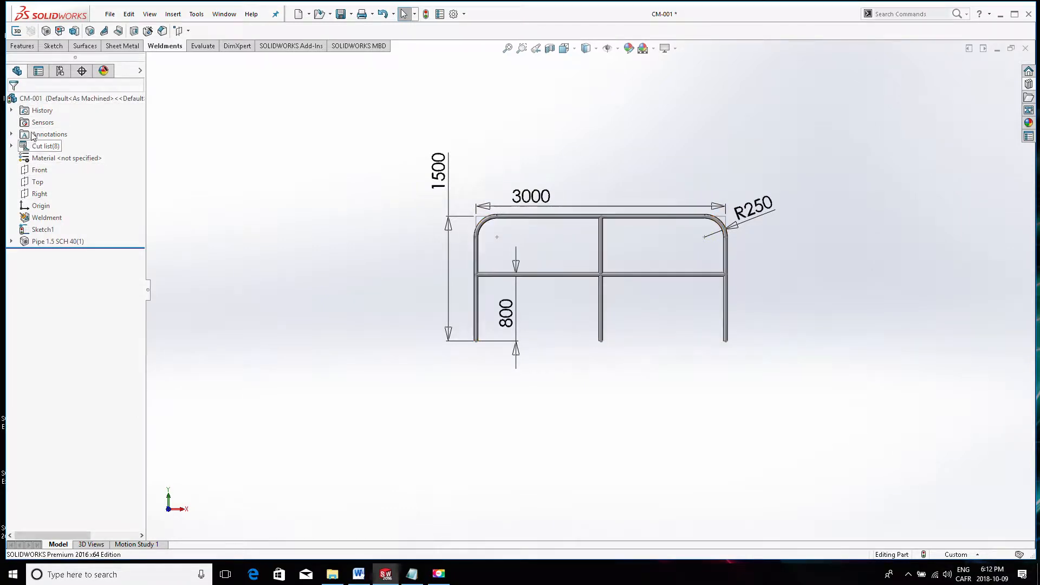
Open the part's equation manager and reposition its window over the model.
{"action": "right_click", "coordinate": [36, 102]}
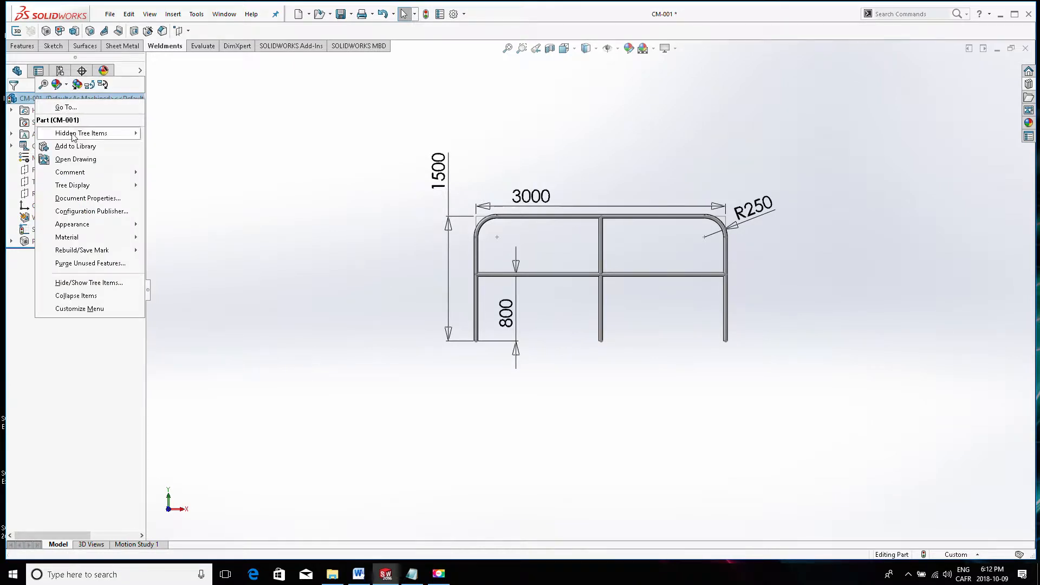
{"action": "mouse_move", "coordinate": [93, 137]}
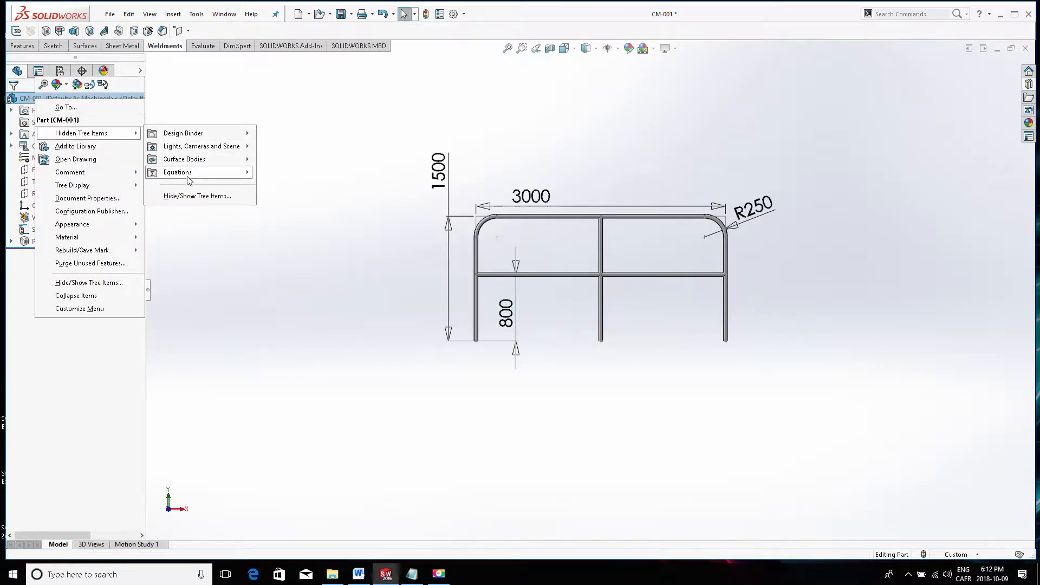
{"action": "mouse_move", "coordinate": [189, 180]}
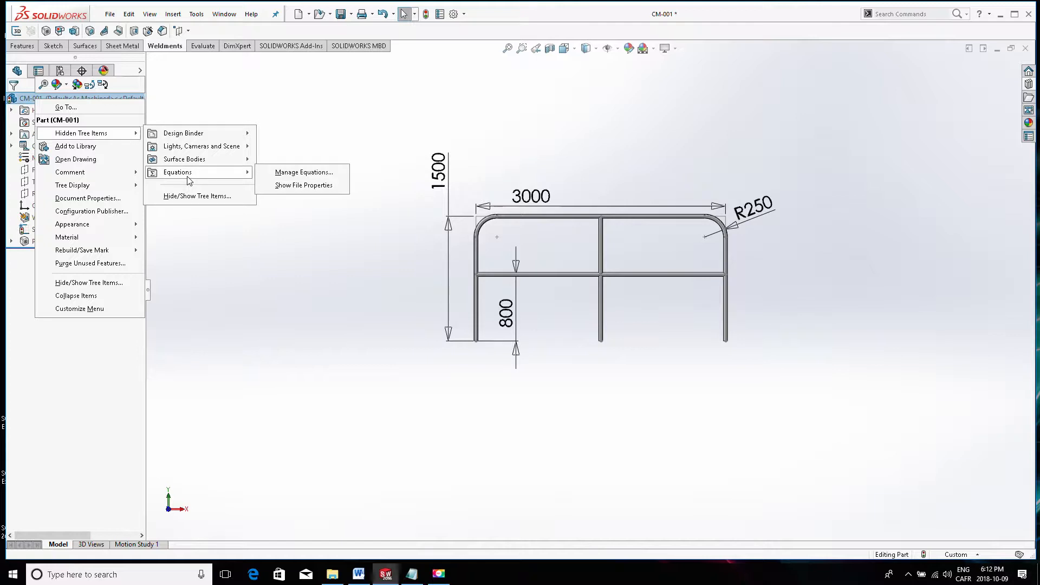
{"action": "left_click", "coordinate": [282, 173]}
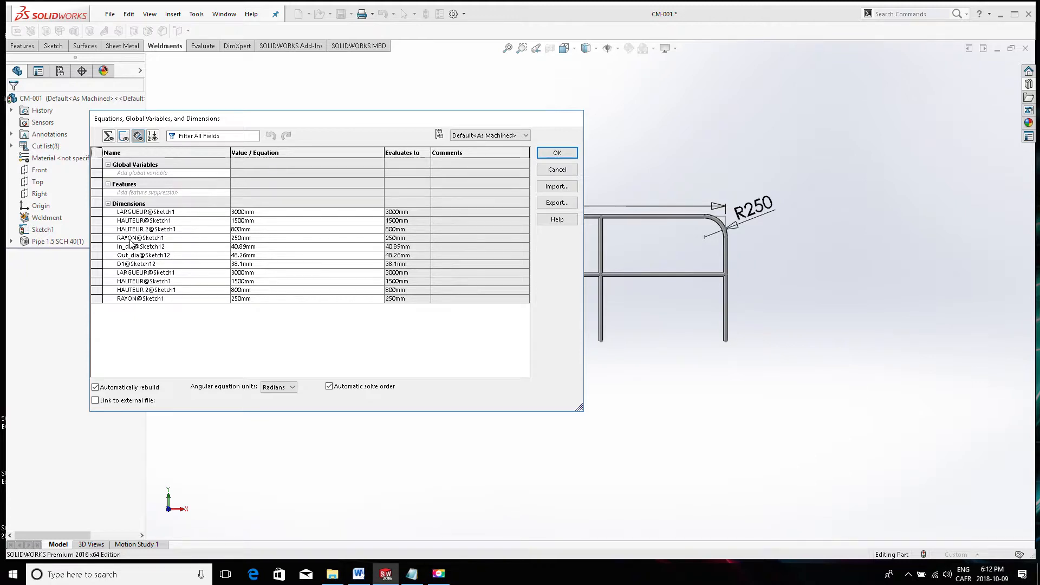
{"action": "left_click_drag", "start_coordinate": [277, 127], "coordinate": [274, 296]}
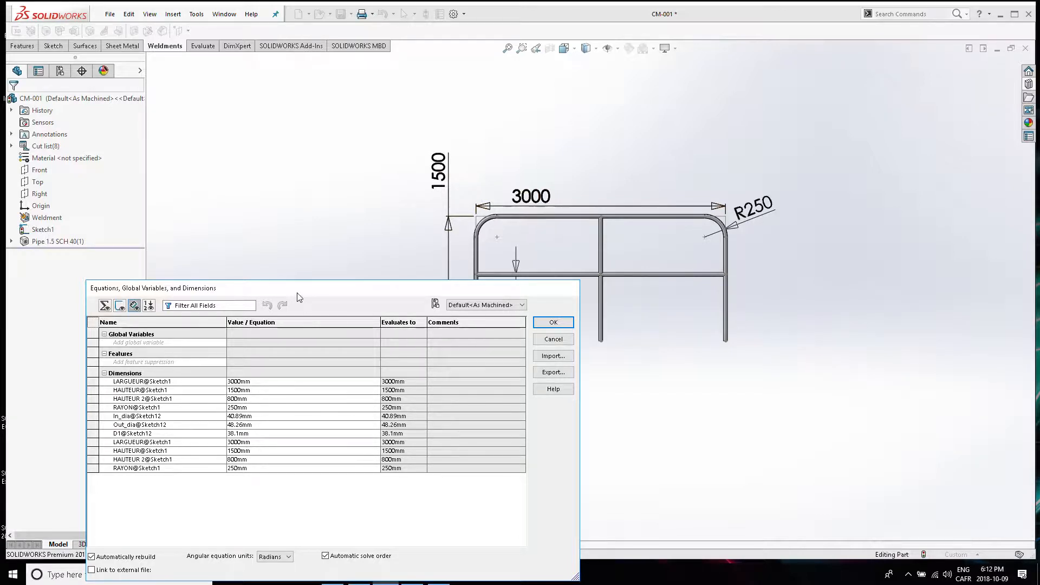
{"action": "left_click_drag", "start_coordinate": [299, 297], "coordinate": [287, 181]}
Add a global variable named HAUTEUR TOTAL with the value 1500.
{"action": "left_click", "coordinate": [152, 226]}
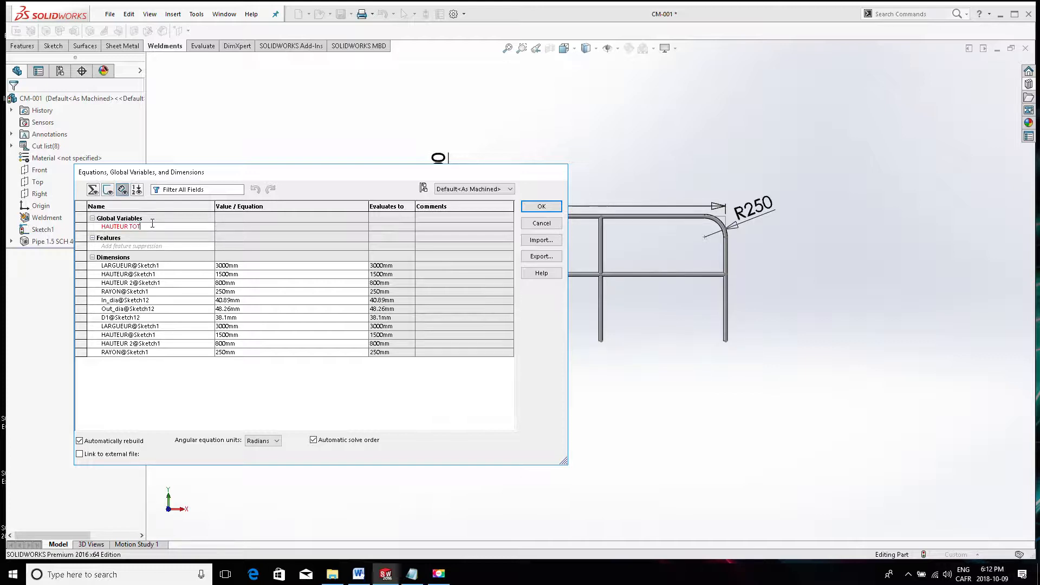
{"action": "key", "text": "Tab"}
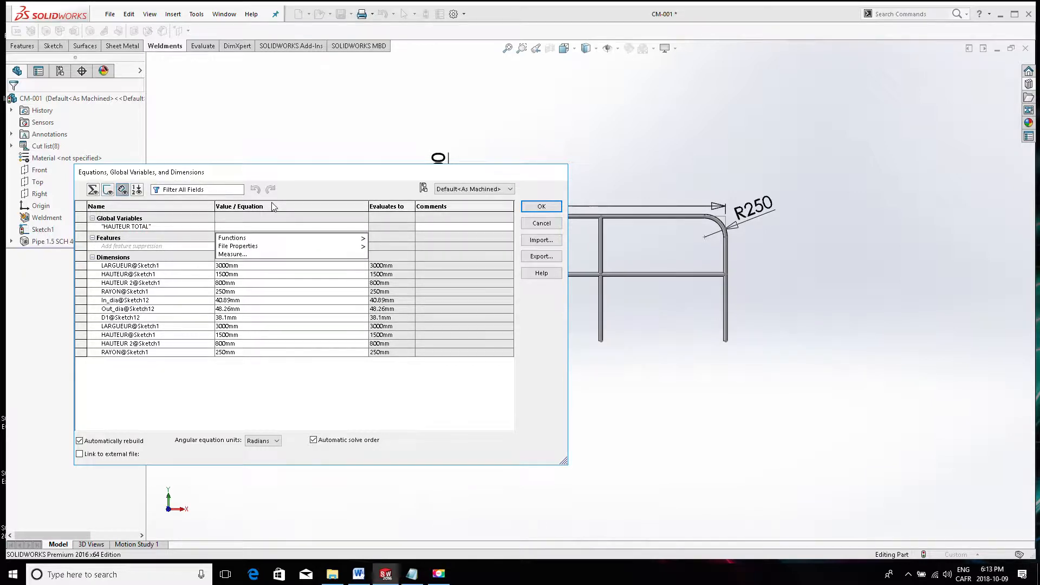
{"action": "type", "text": "= 15"}
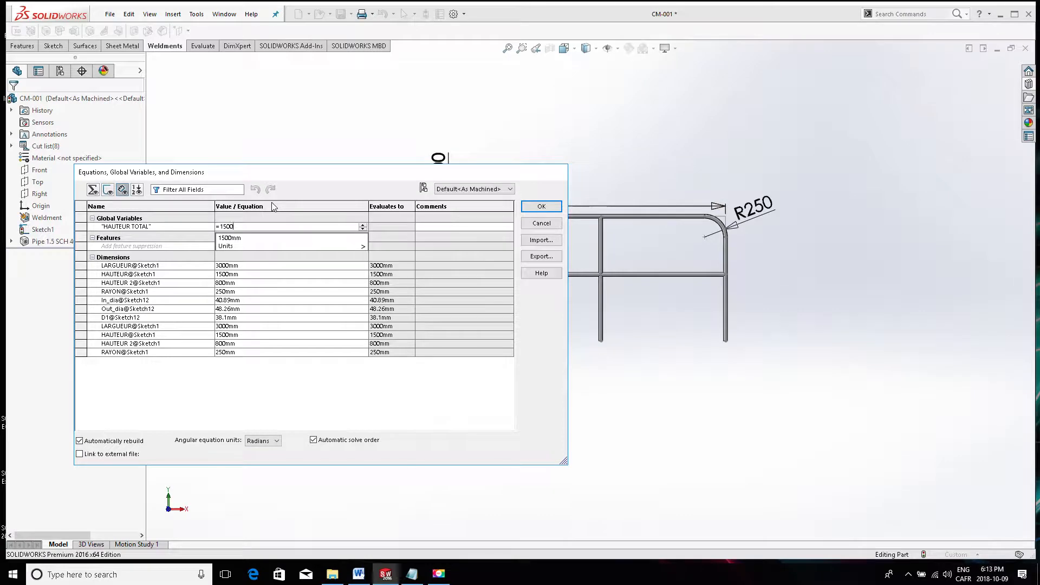
{"action": "type", "text": "00"}
{"action": "key", "text": "Return"}
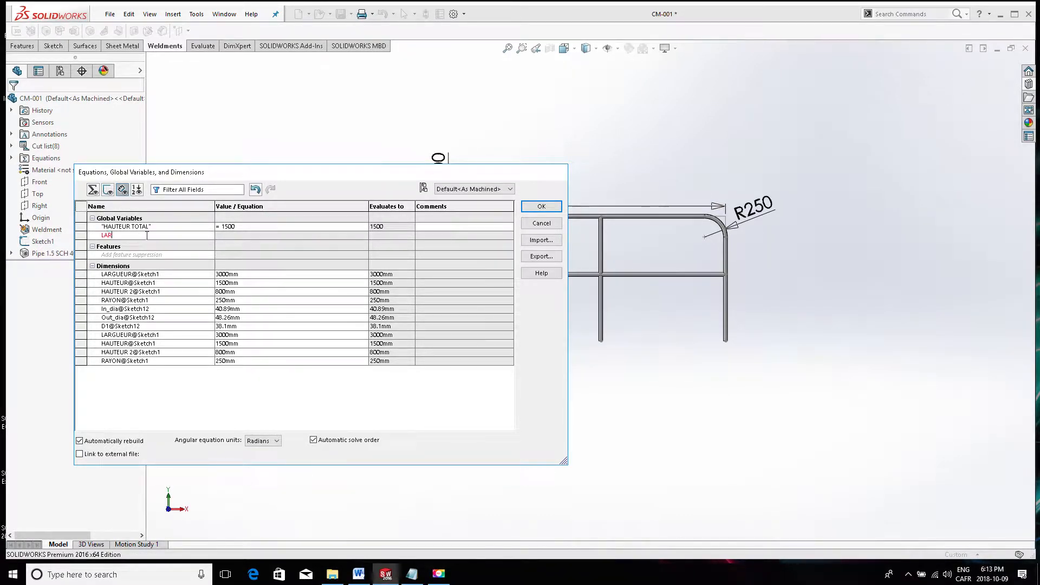
Add a global variable named LARGUEUR TOTAL with the value 2500.
{"action": "type", "text": "LARGUEUR TOTAL"}
{"action": "key", "text": "Tab"}
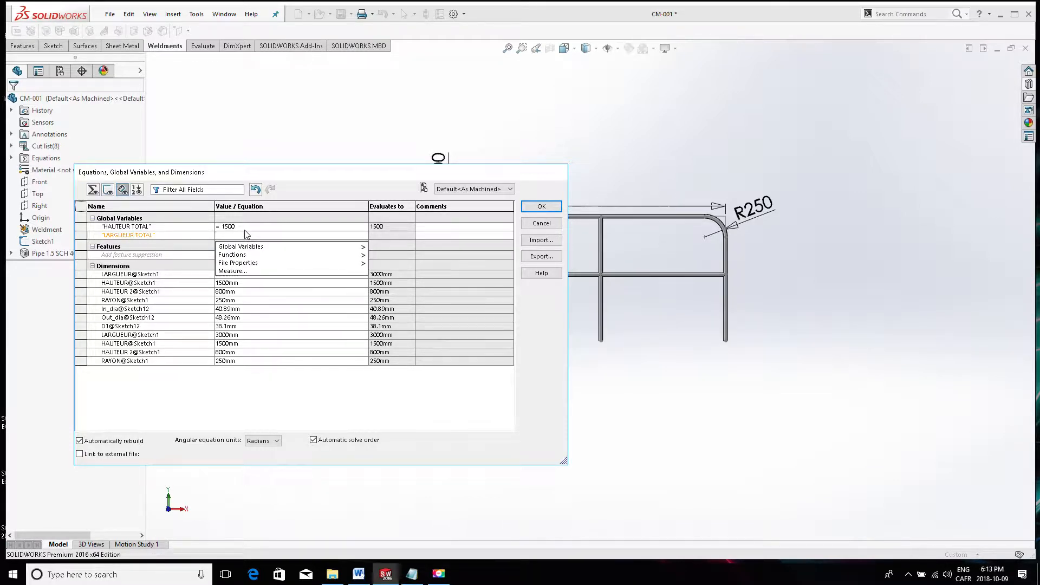
{"action": "type", "text": "=="}
{"action": "type", "text": "2500"}
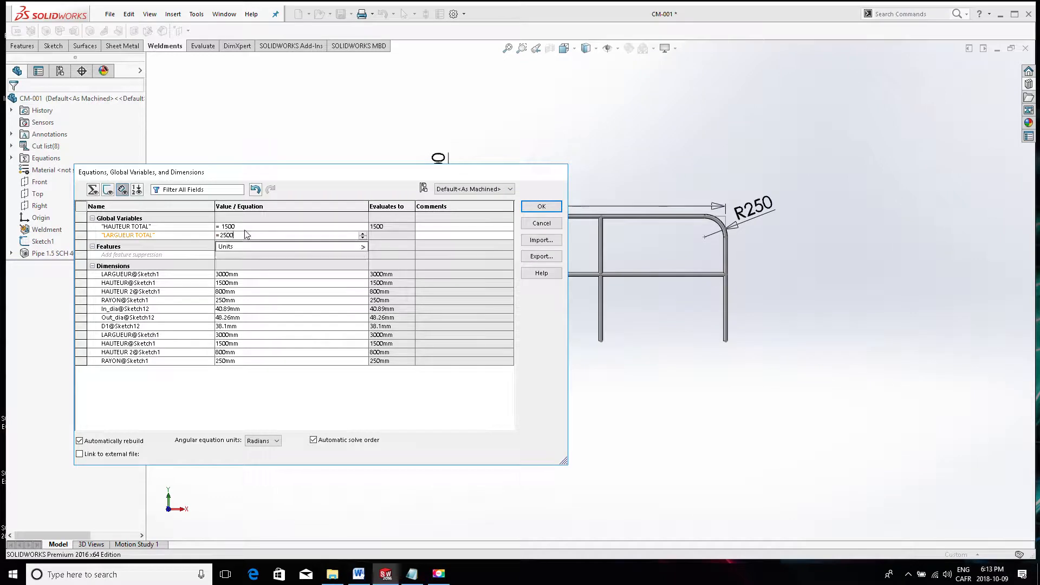
{"action": "key", "text": "Return"}
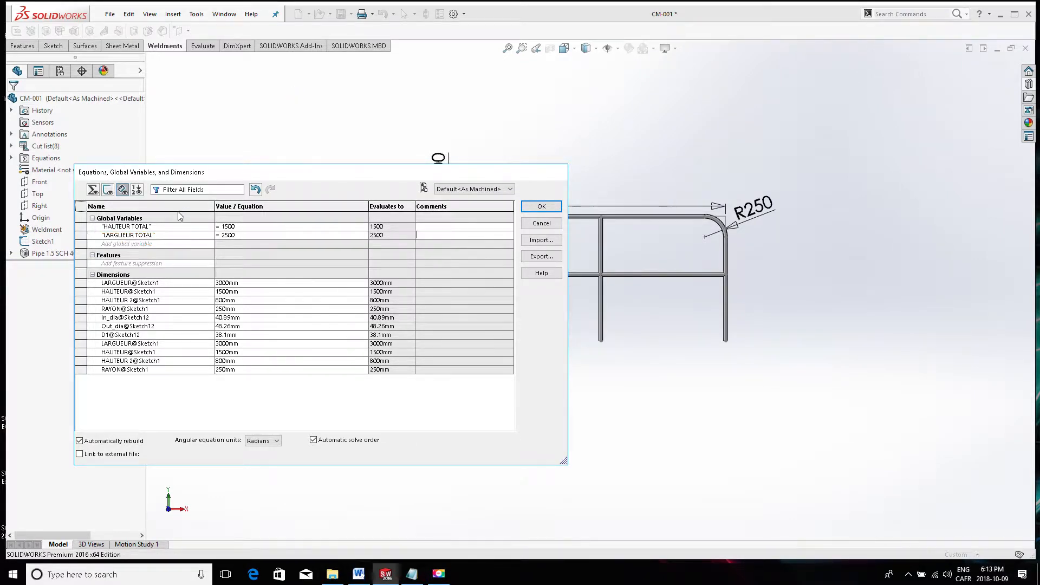
Add a global variable named RAYON with the value 300.
{"action": "left_click", "coordinate": [101, 246]}
{"action": "type", "text": "RAYON"}
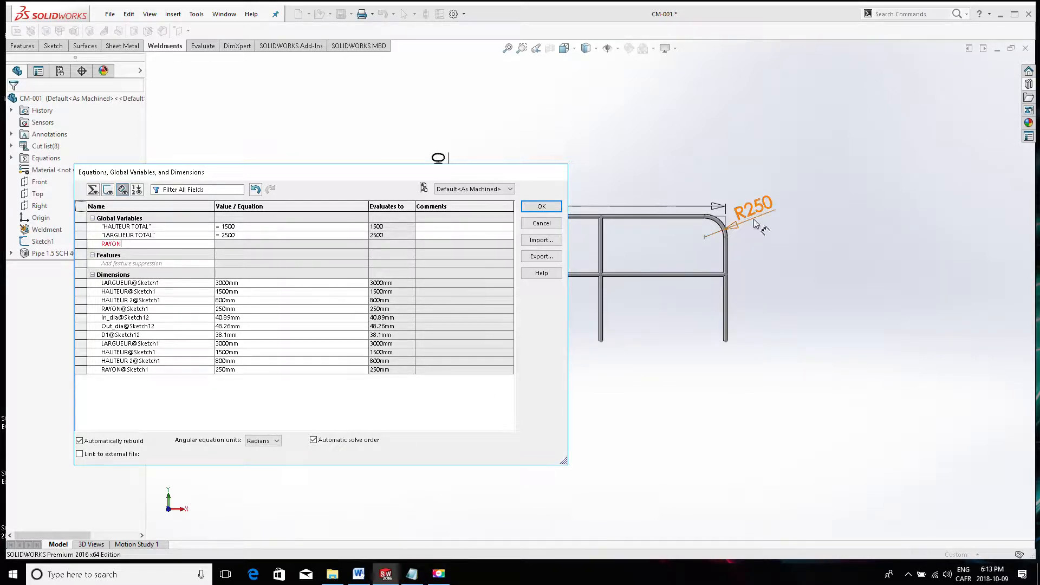
{"action": "key", "text": "Tab"}
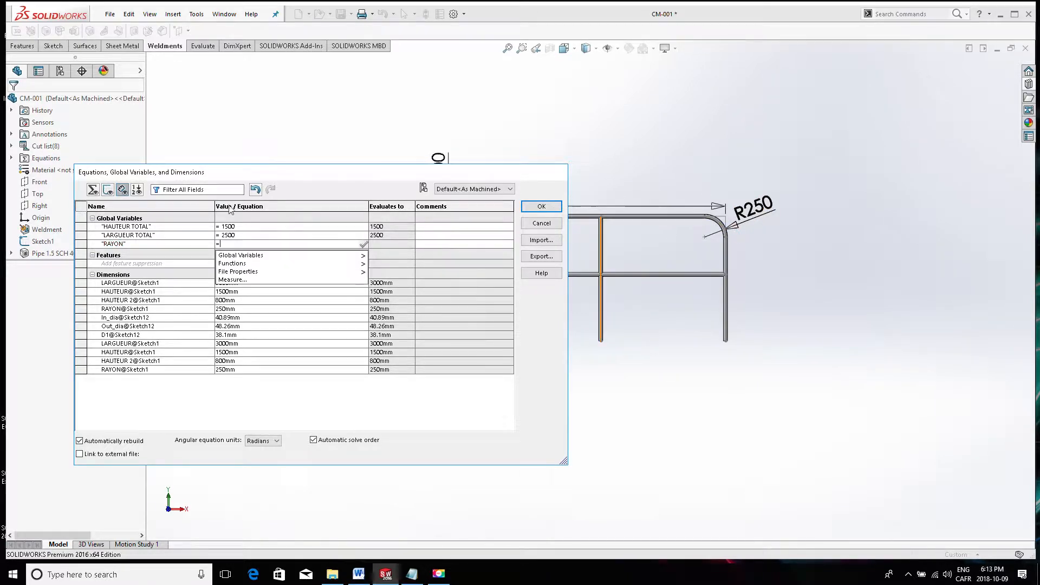
{"action": "type", "text": "300"}
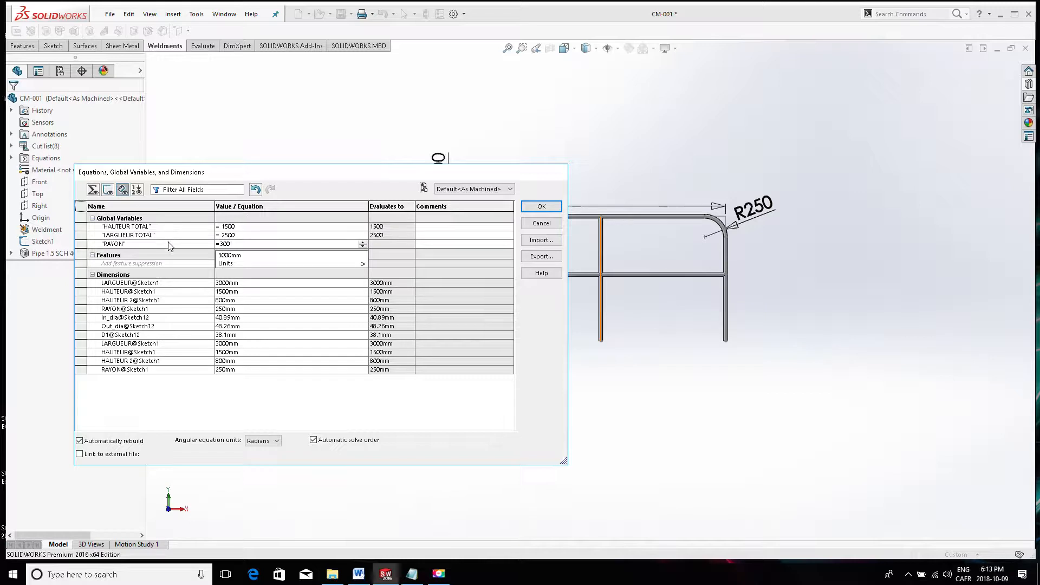
{"action": "key", "text": "Return"}
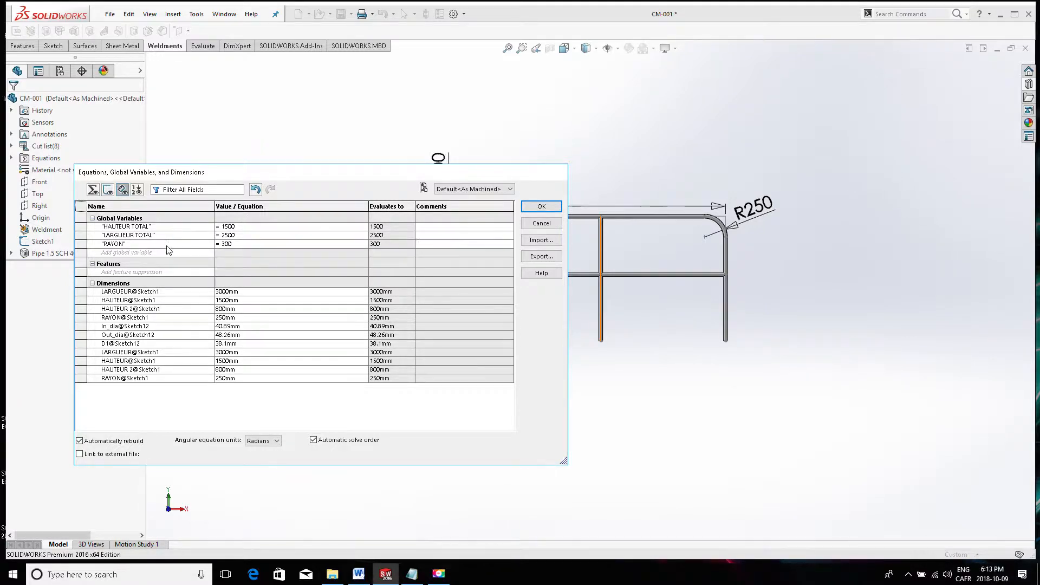
Add a global variable named HAUTEUR 2 with the value 600.
{"action": "left_click", "coordinate": [164, 253]}
{"action": "type", "text": "HAUTEU"}
{"action": "type", "text": "R"}
{"action": "type", "text": " DU"}
{"action": "key", "text": "BackSpace"}
{"action": "key", "text": "BackSpace"}
{"action": "key", "text": "BackSpace"}
{"action": "key", "text": "BackSpace"}
{"action": "type", "text": "2"}
{"action": "key", "text": "Tab"}
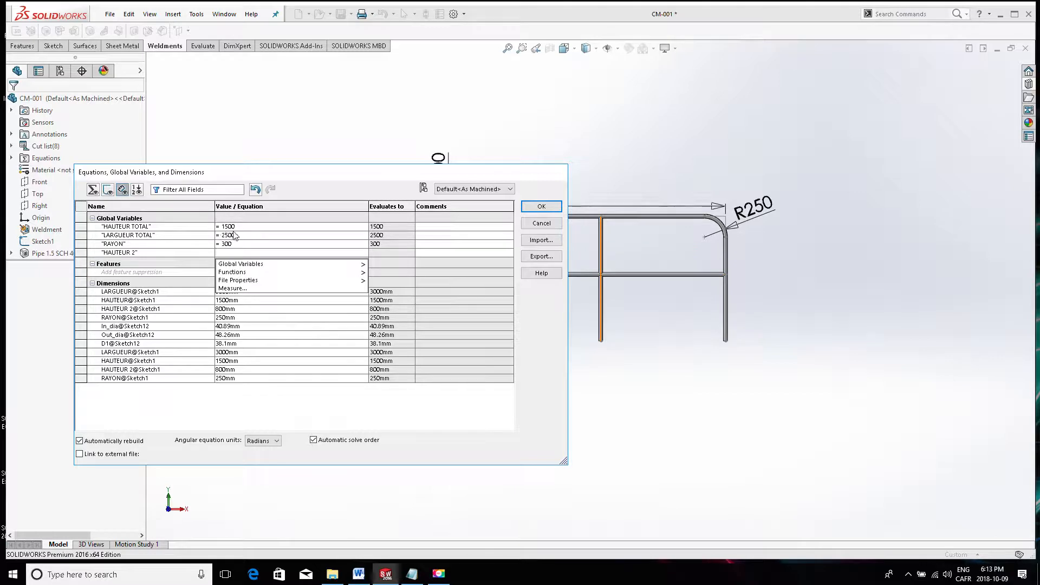
{"action": "type", "text": "=6"}
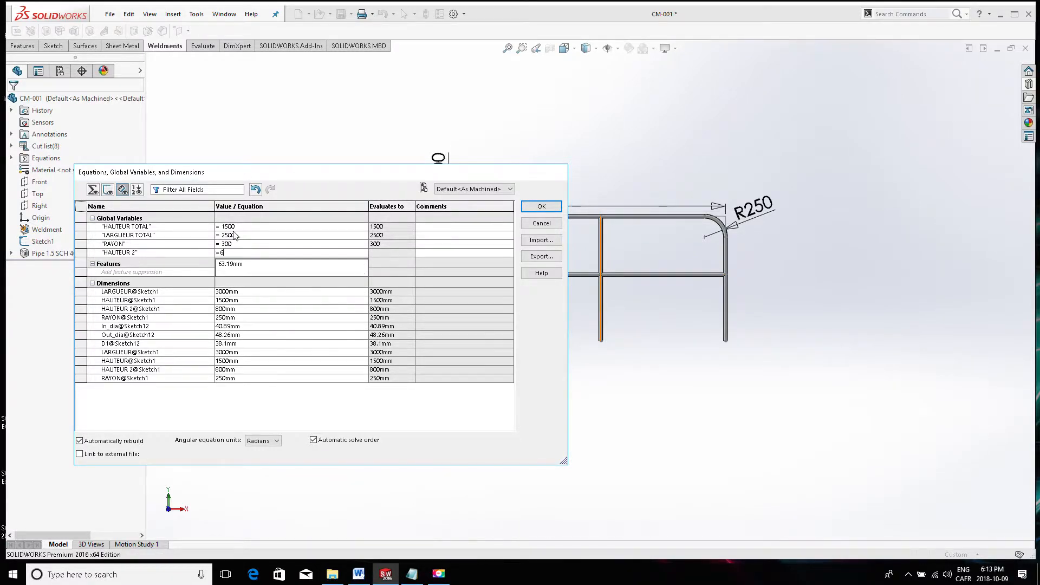
{"action": "type", "text": "00"}
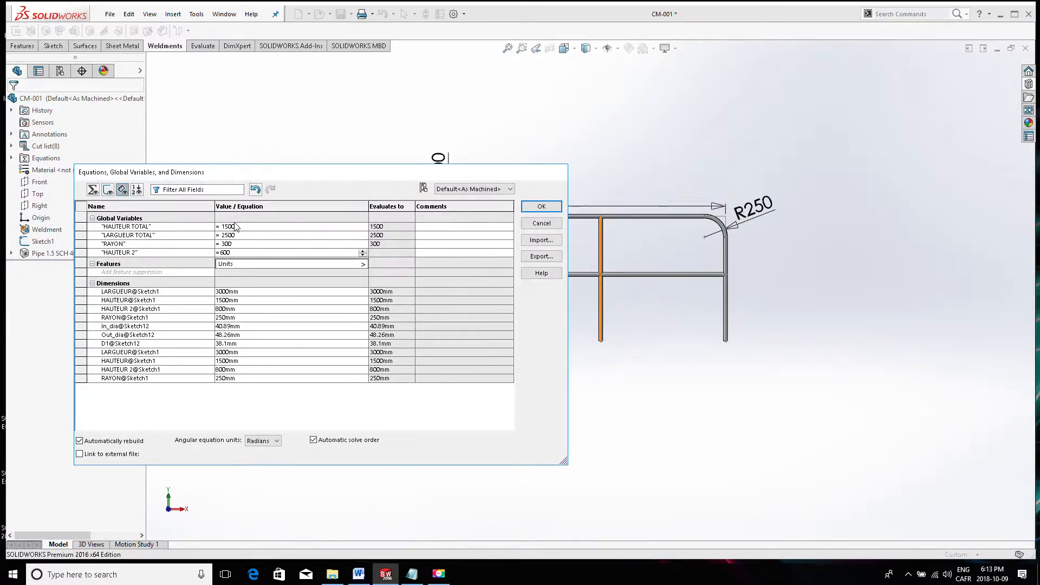
{"action": "key", "text": "Tab"}
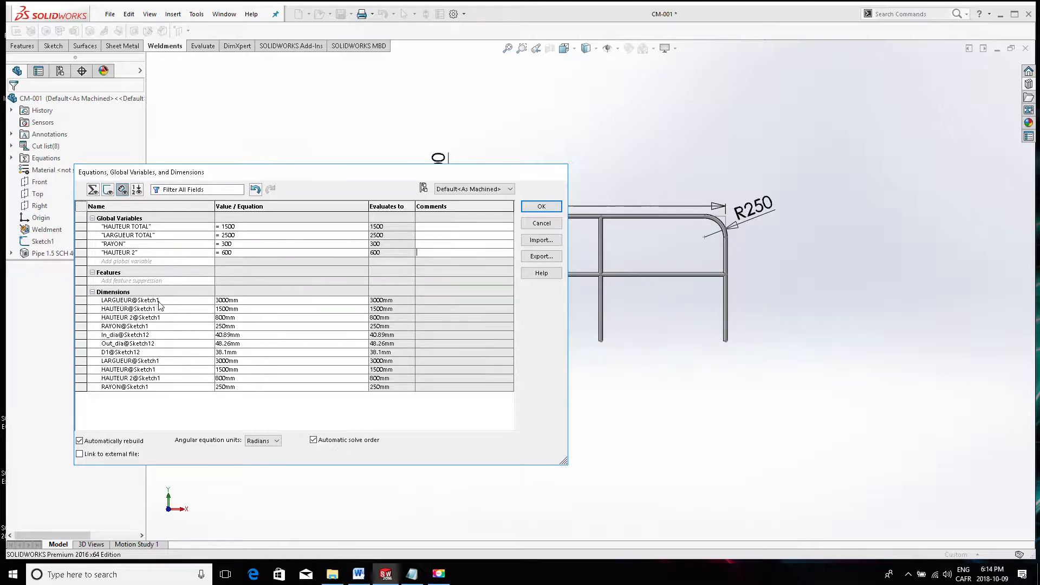
Try to drive LARGUEUR@Sketch1 with the LARGUEUR TOTAL variable, entered without an equals sign.
{"action": "left_click", "coordinate": [245, 299]}
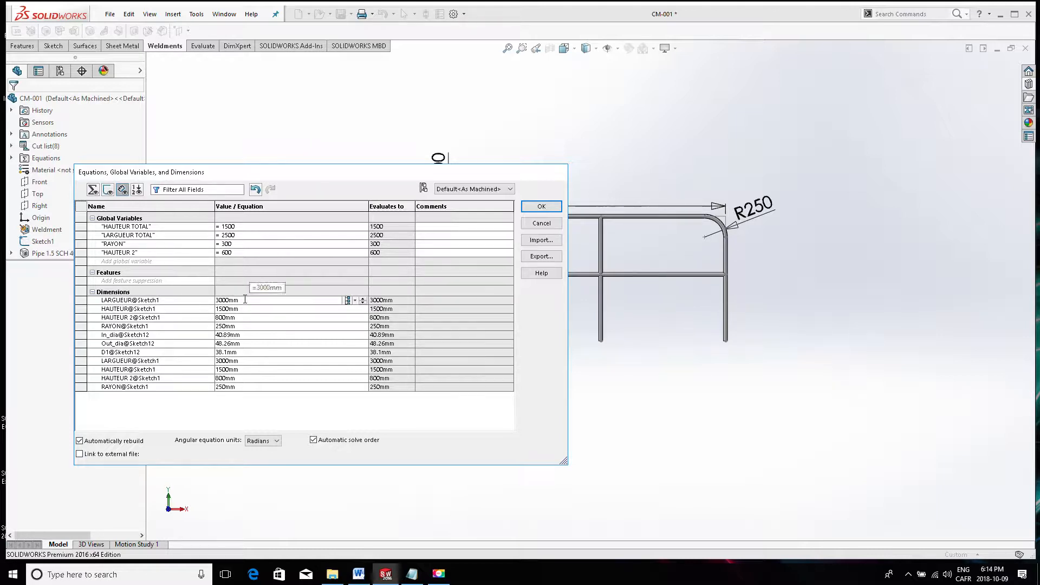
{"action": "key", "text": "BackSpace"}
{"action": "key", "text": "BackSpace"}
{"action": "key", "text": "BackSpace"}
{"action": "key", "text": "BackSpace"}
{"action": "key", "text": "BackSpace"}
{"action": "key", "text": "BackSpace"}
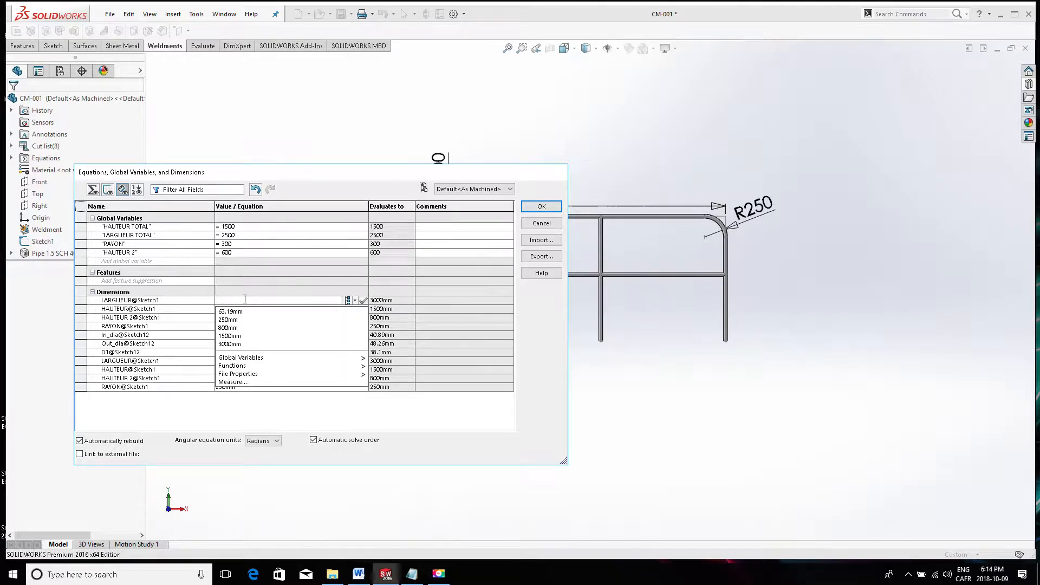
{"action": "left_click", "coordinate": [126, 236]}
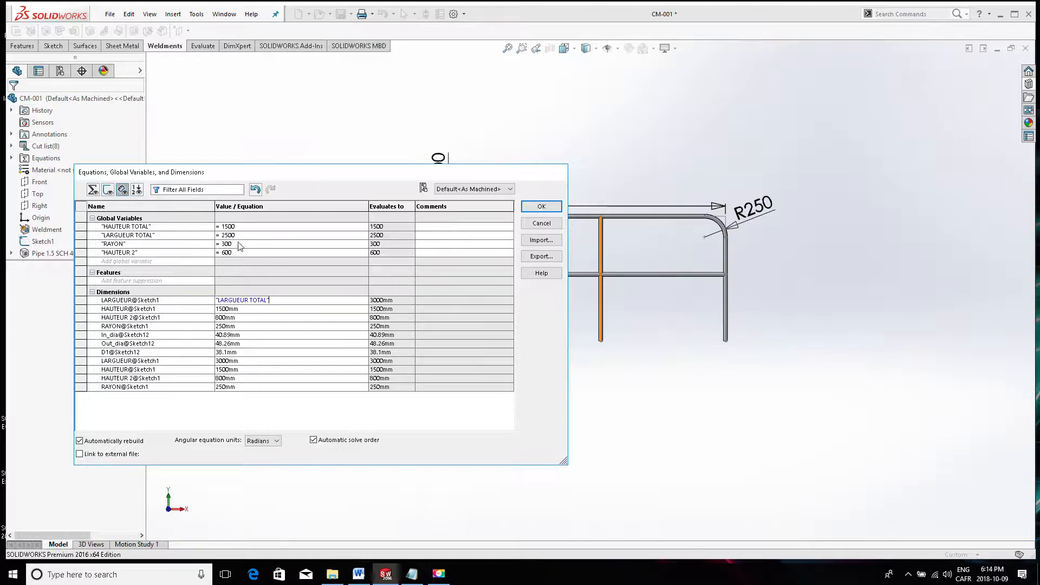
{"action": "key", "text": "Return"}
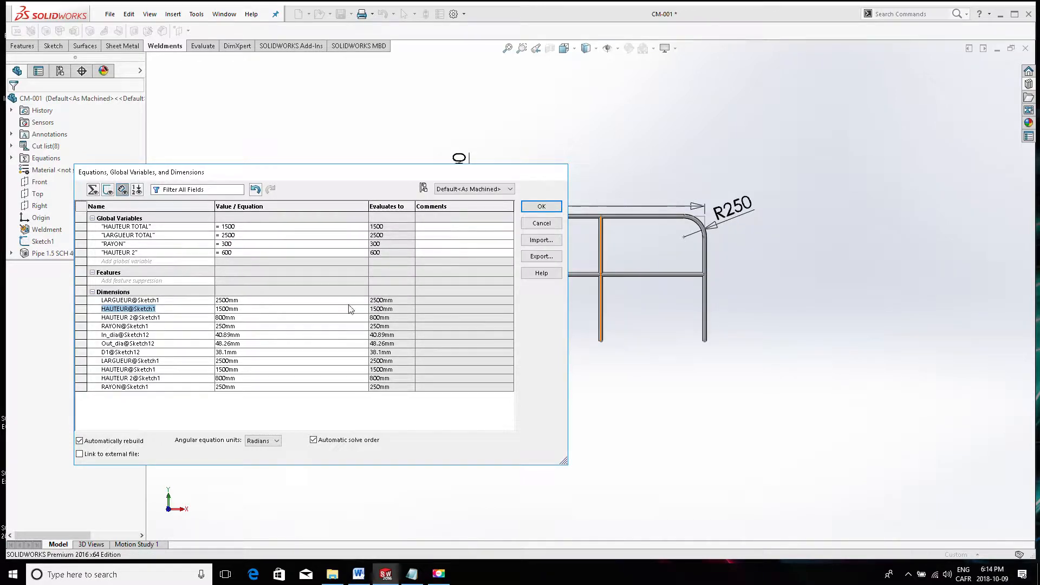
Try to drive HAUTEUR@Sketch1 with the HAUTEUR TOTAL variable, entered without an equals sign.
{"action": "key", "text": "Tab"}
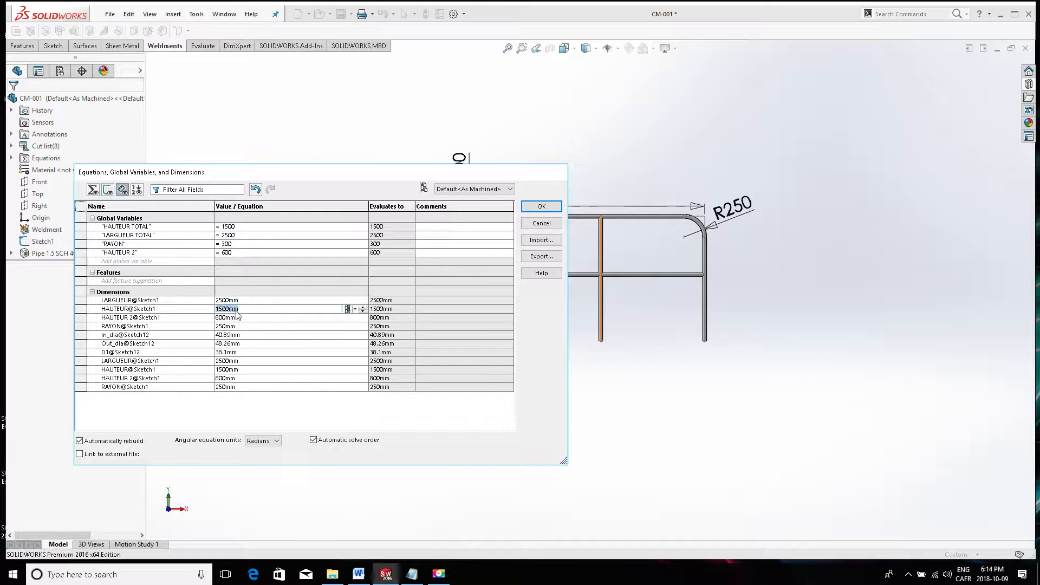
{"action": "key", "text": "Escape"}
{"action": "left_click", "coordinate": [253, 309]}
{"action": "key", "text": "BackSpace"}
{"action": "key", "text": "BackSpace"}
{"action": "key", "text": "BackSpace"}
{"action": "key", "text": "BackSpace"}
{"action": "key", "text": "BackSpace"}
{"action": "key", "text": "BackSpace"}
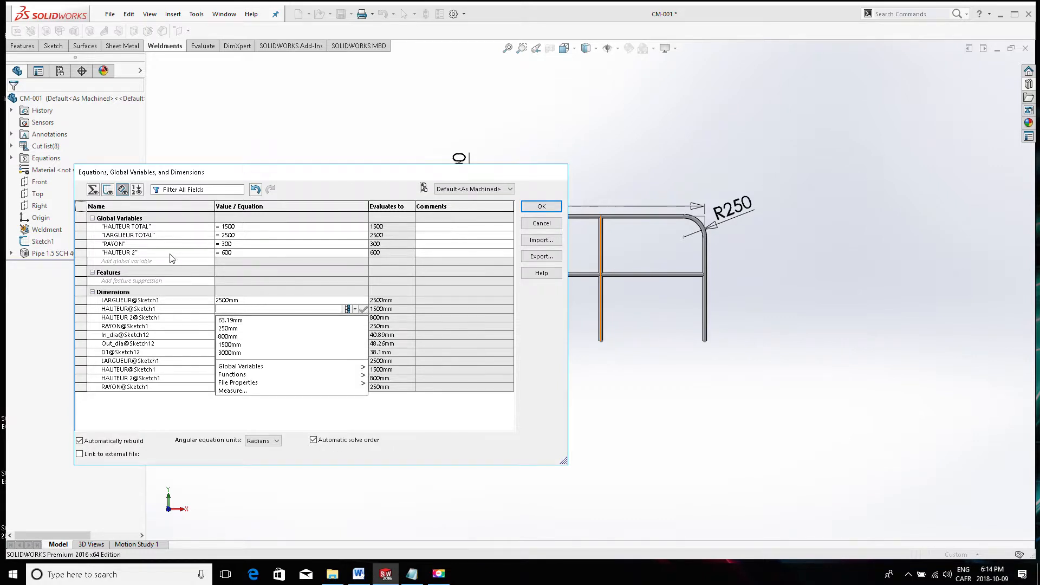
{"action": "left_click", "coordinate": [141, 226]}
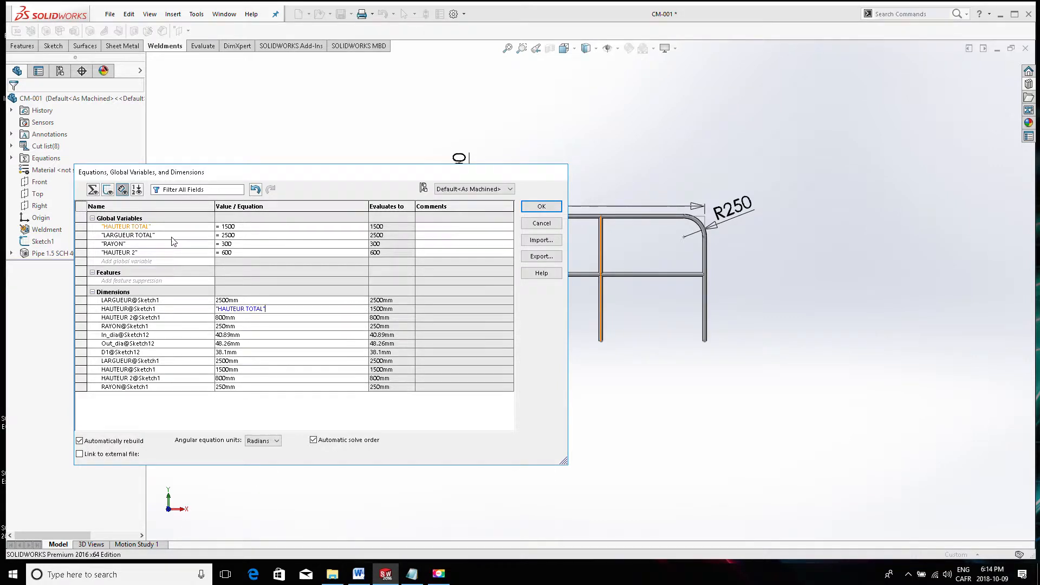
{"action": "left_click", "coordinate": [359, 320]}
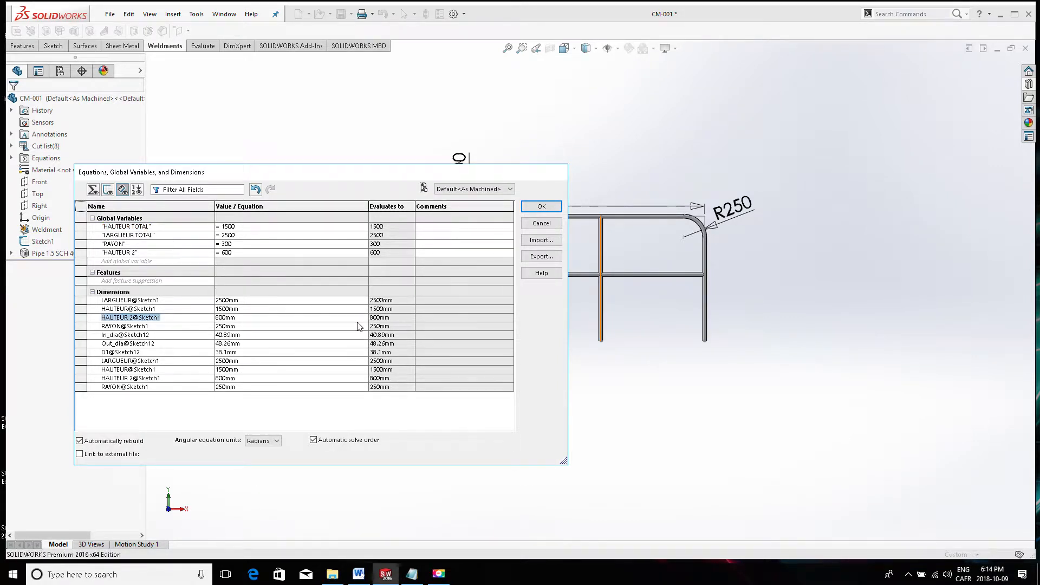
Try to drive HAUTEUR 2@Sketch1 with the HAUTEUR 2 variable, entered without an equals sign.
{"action": "left_click", "coordinate": [261, 318]}
{"action": "key", "text": "BackSpace"}
{"action": "key", "text": "BackSpace"}
{"action": "key", "text": "BackSpace"}
{"action": "key", "text": "BackSpace"}
{"action": "key", "text": "BackSpace"}
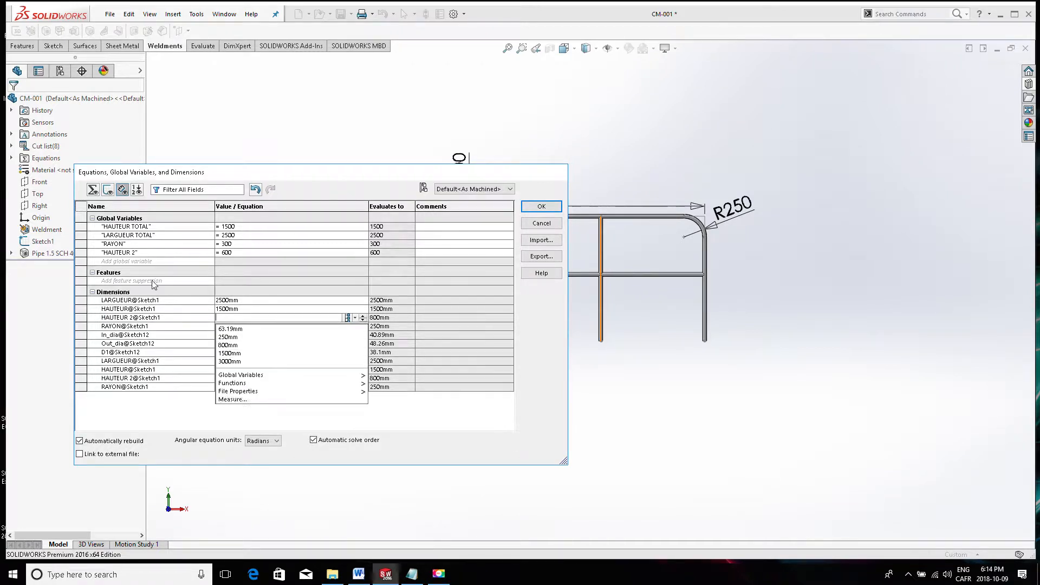
{"action": "left_click", "coordinate": [120, 254]}
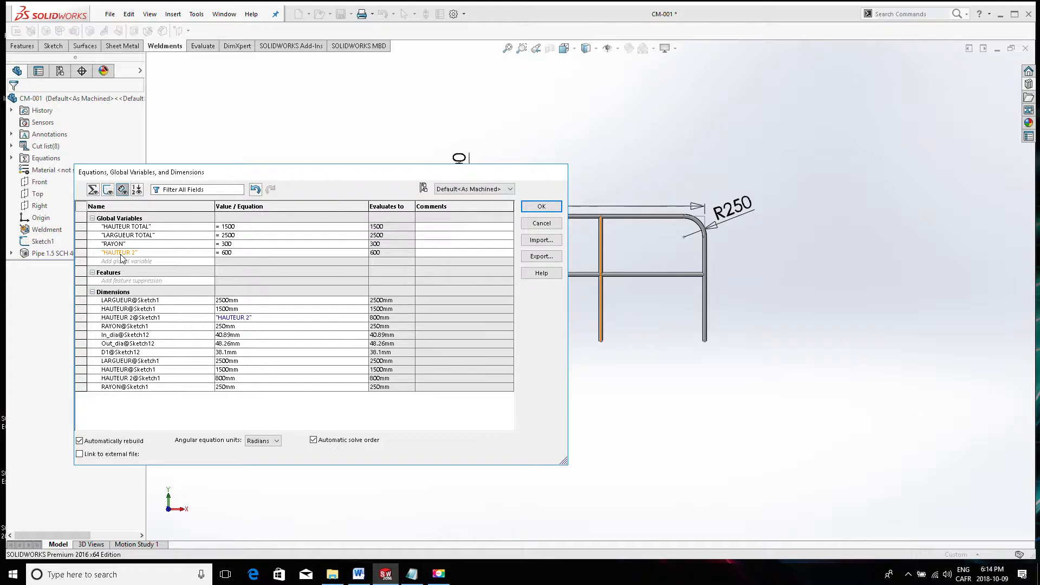
{"action": "key", "text": "Return"}
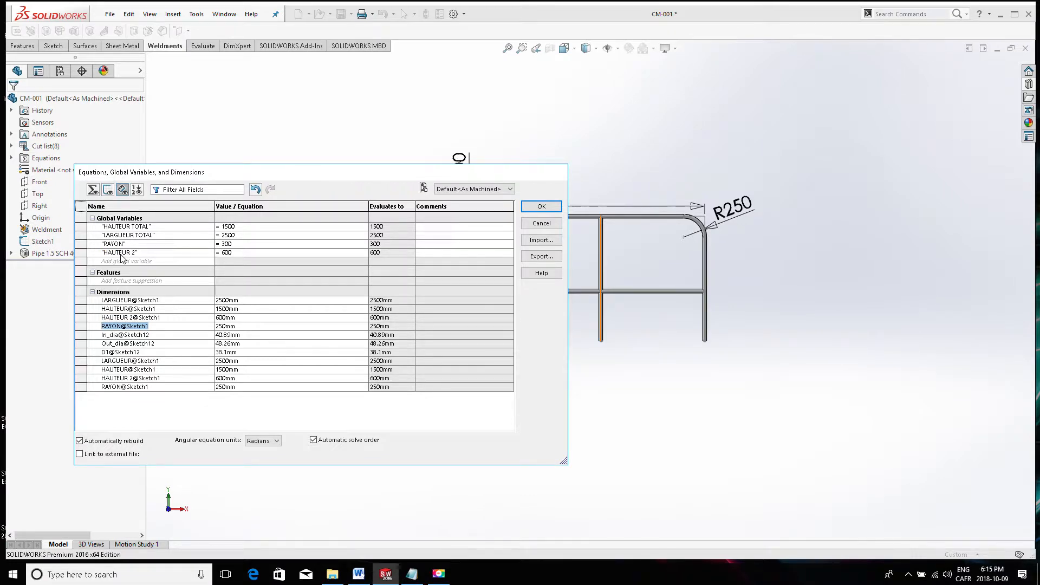
Set the RAYON@Sketch1 dimension to the equation = "RAYON".
{"action": "left_click", "coordinate": [254, 300]}
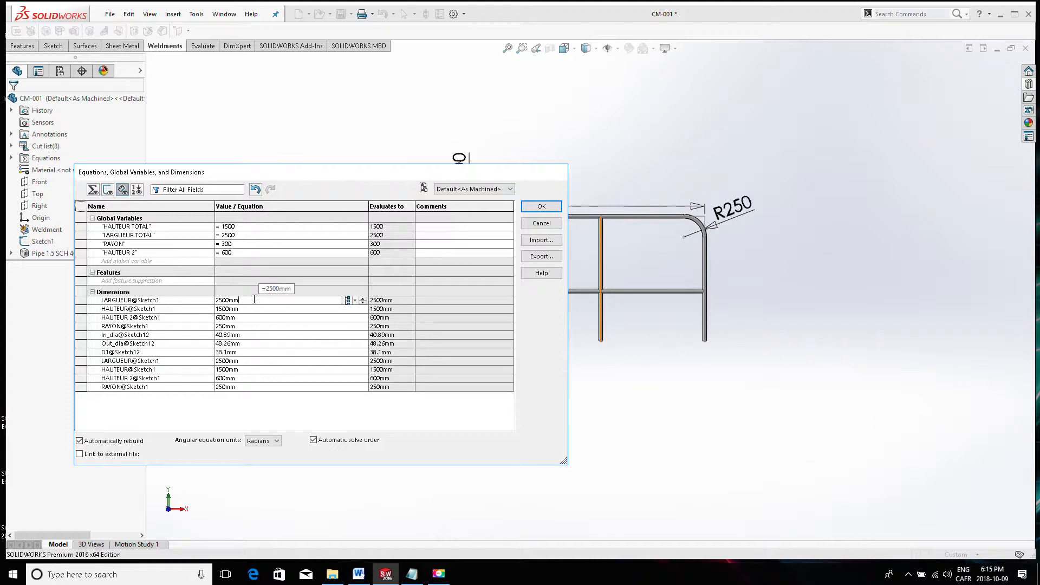
{"action": "left_click", "coordinate": [259, 326]}
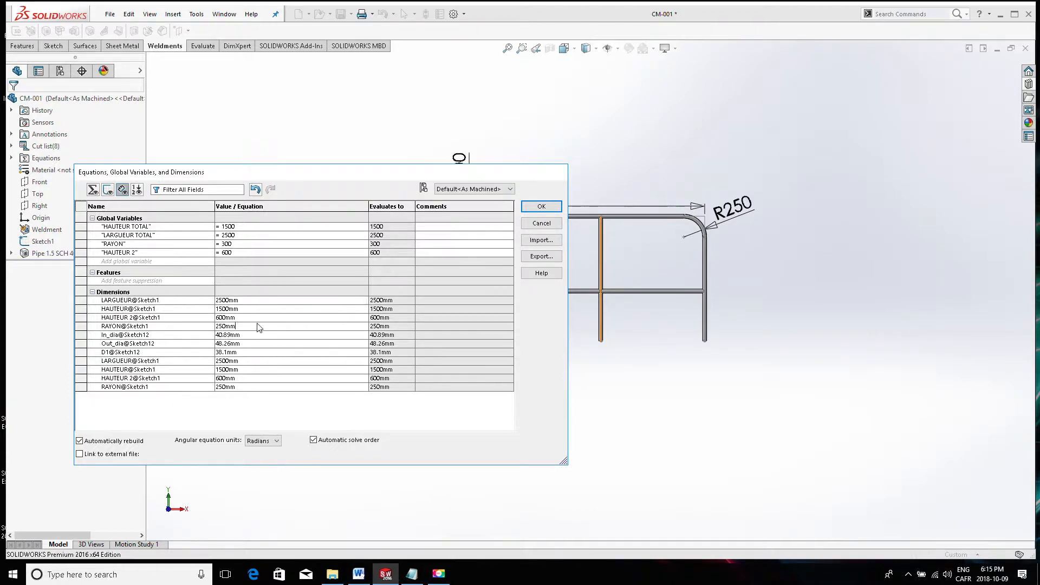
{"action": "type", "text": "="}
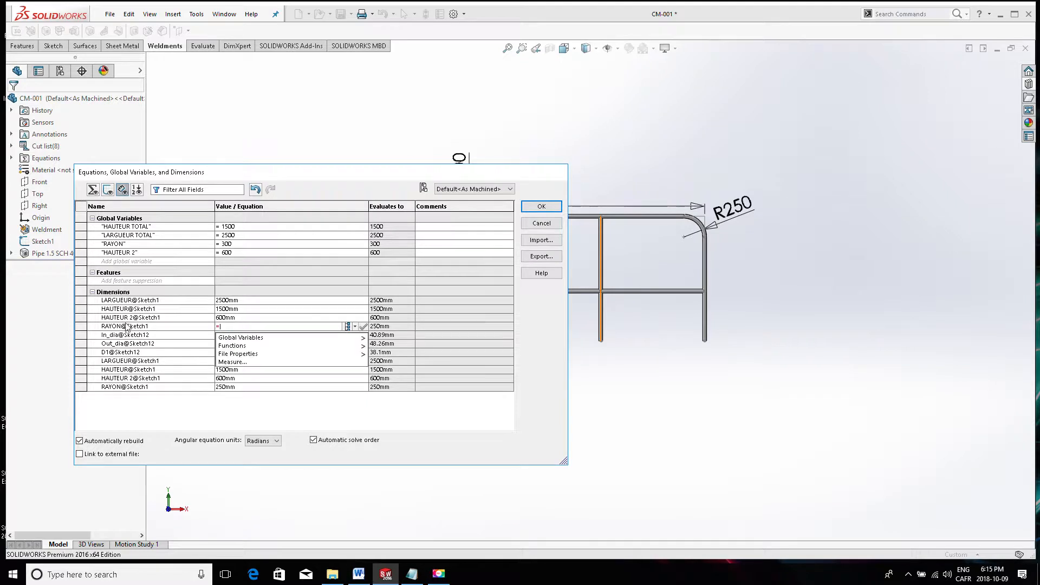
{"action": "left_click", "coordinate": [120, 244]}
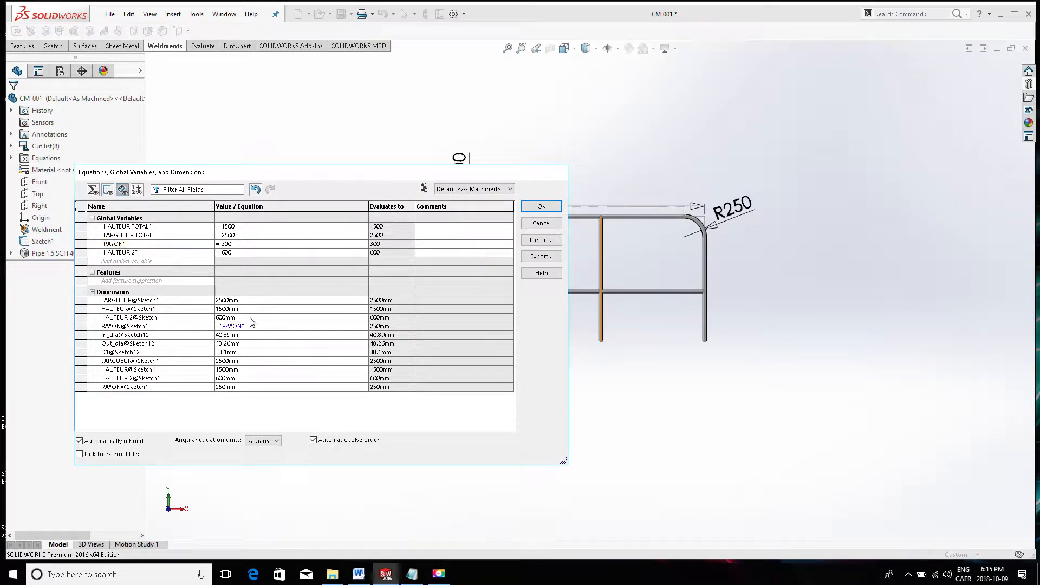
Try again to replace the value of LARGUEUR@Sketch1 with the bare variable "LARGUEUR TOTAL".
{"action": "left_click", "coordinate": [253, 300]}
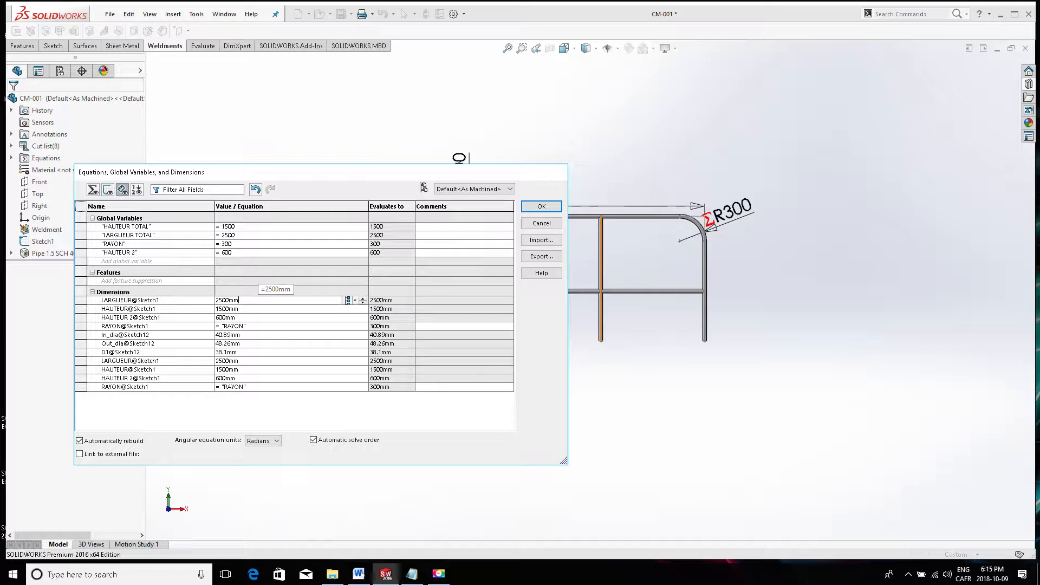
{"action": "key", "text": "BackSpace"}
{"action": "key", "text": "BackSpace"}
{"action": "key", "text": "BackSpace"}
{"action": "key", "text": "BackSpace"}
{"action": "key", "text": "BackSpace"}
{"action": "key", "text": "BackSpace"}
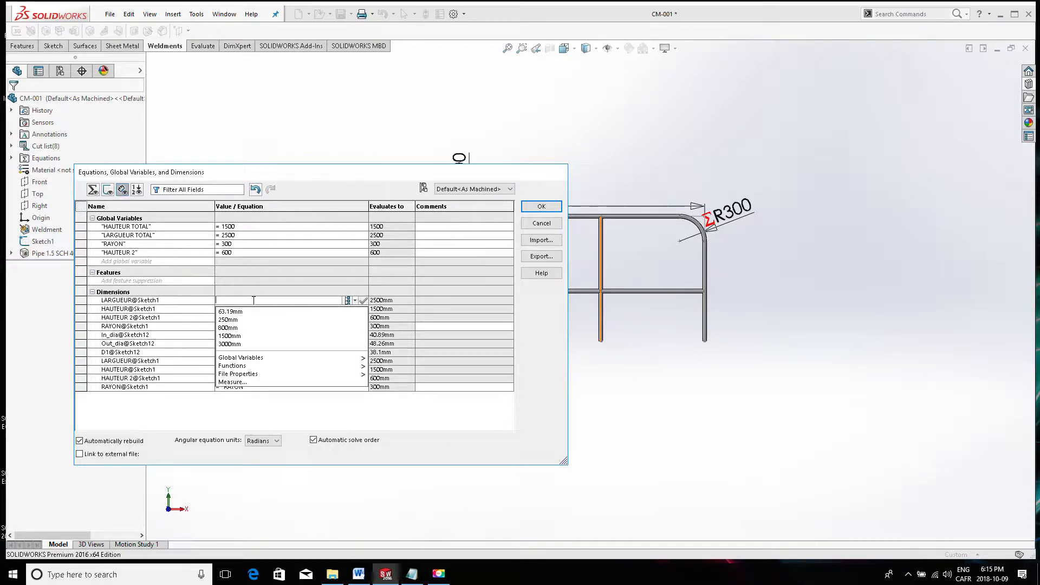
{"action": "left_click", "coordinate": [114, 236]}
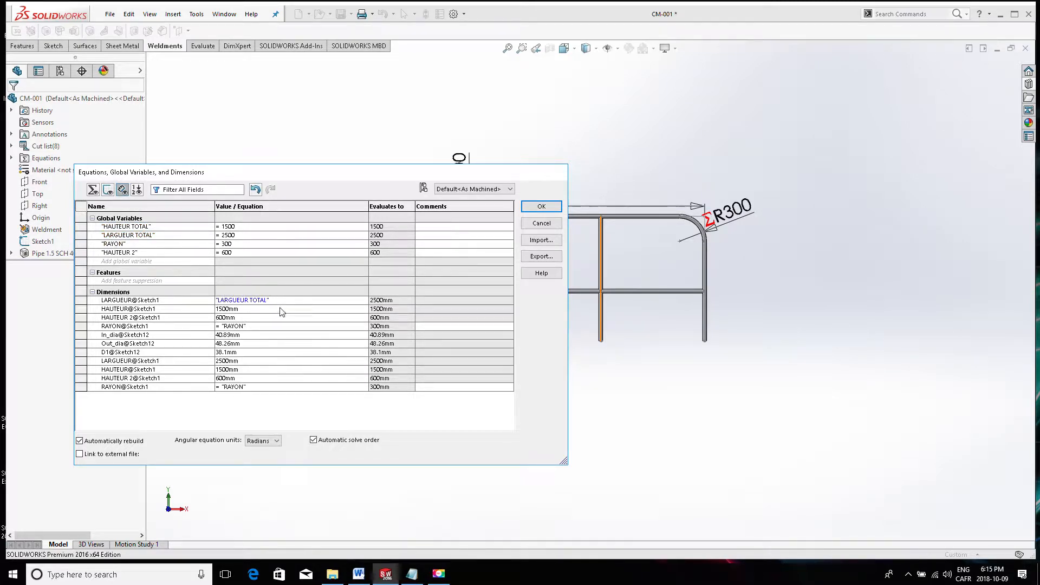
{"action": "key", "text": "Return"}
Set the LARGUEUR@Sketch1 dimension to the equation = "LARGUEUR TOTAL".
{"action": "left_click", "coordinate": [287, 301]}
{"action": "left_click_drag", "start_coordinate": [287, 302], "coordinate": [82, 297]}
{"action": "type", "text": "="}
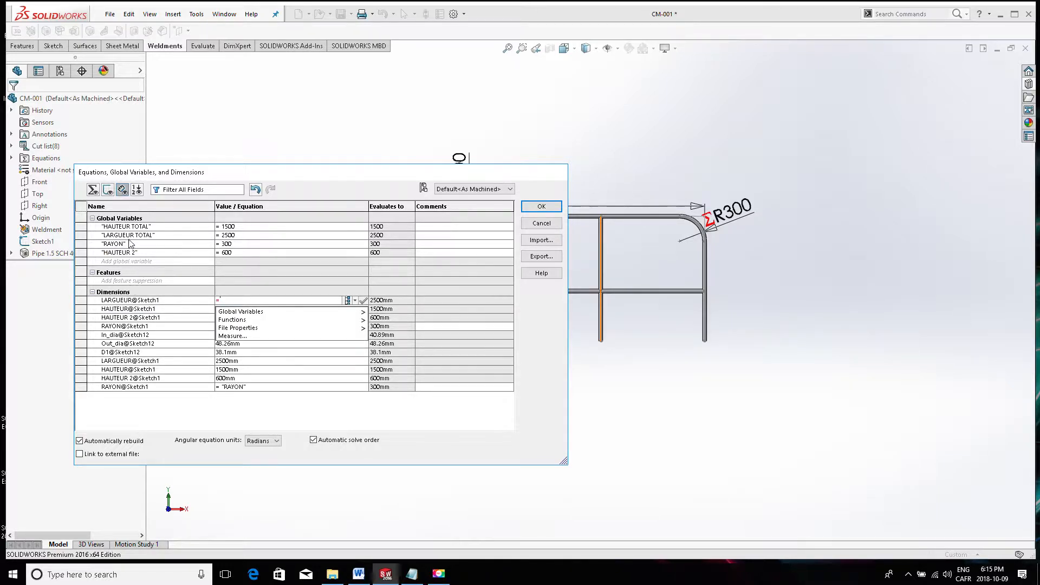
{"action": "left_click", "coordinate": [129, 237]}
{"action": "key", "text": "Tab"}
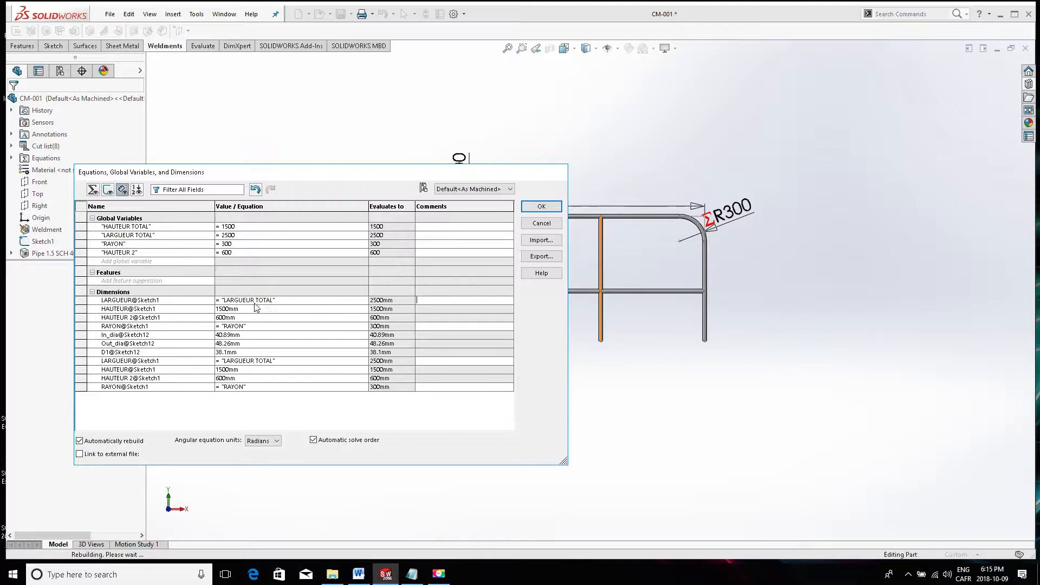
Set the HAUTEUR@Sketch1 dimension to the equation = "HAUTEUR TOTAL".
{"action": "left_click", "coordinate": [249, 310]}
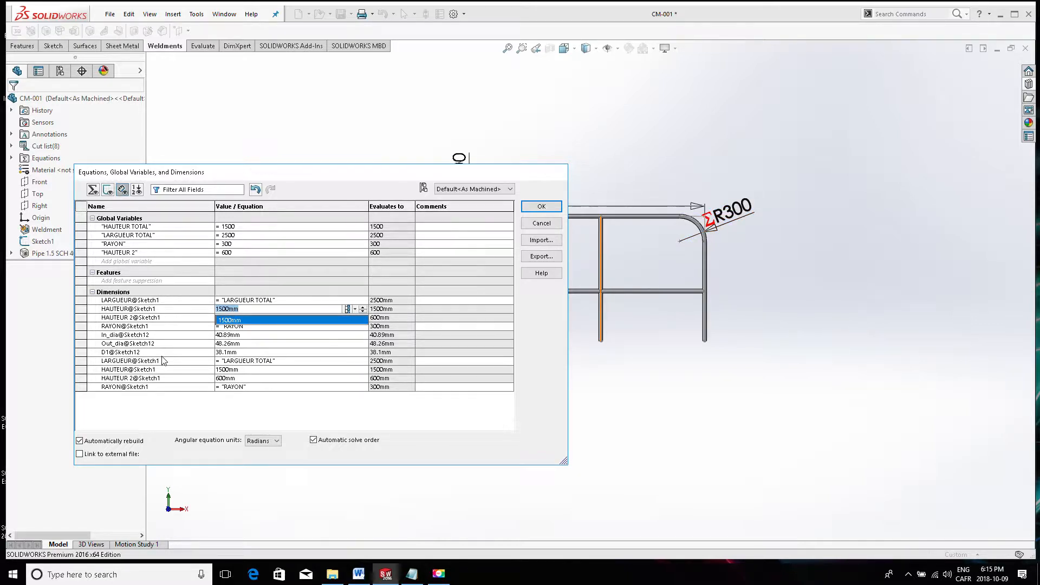
{"action": "type", "text": "="}
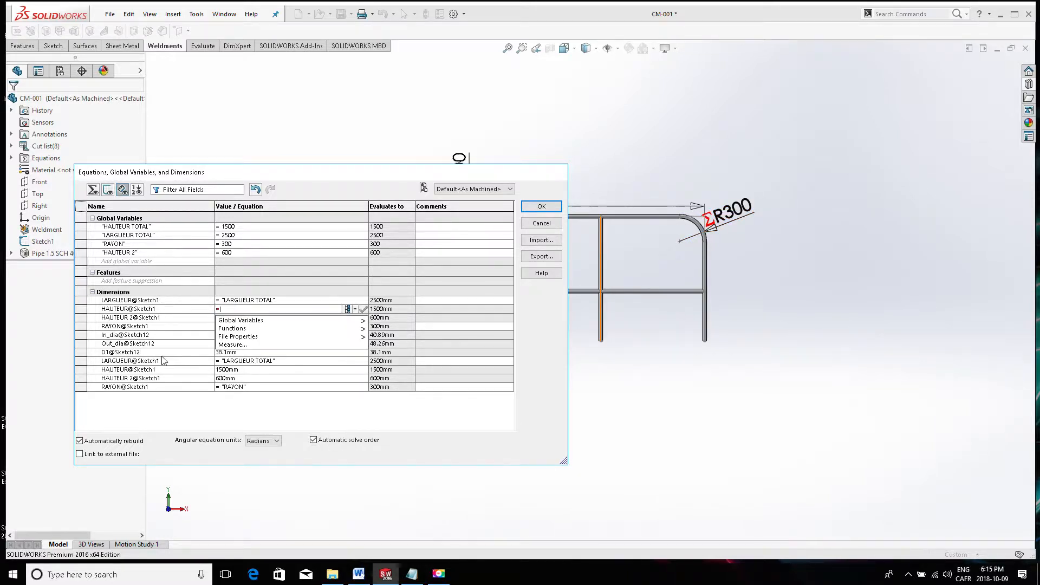
{"action": "left_click", "coordinate": [139, 226]}
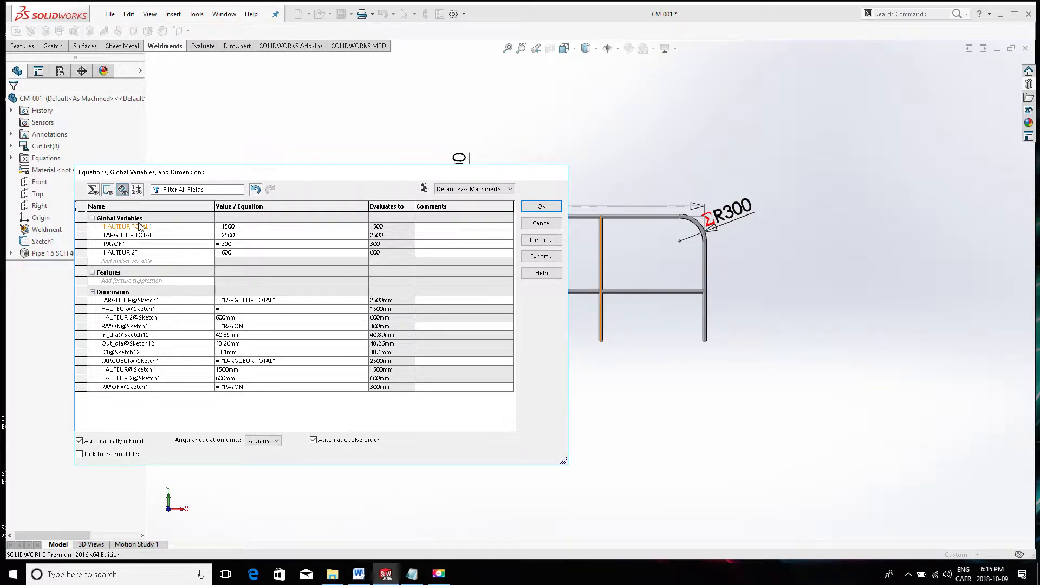
{"action": "left_click", "coordinate": [128, 228]}
{"action": "key", "text": "Return"}
Set the HAUTEUR 2@Sketch1 dimension to the equation = "HAUTEUR 2".
{"action": "left_click", "coordinate": [232, 318]}
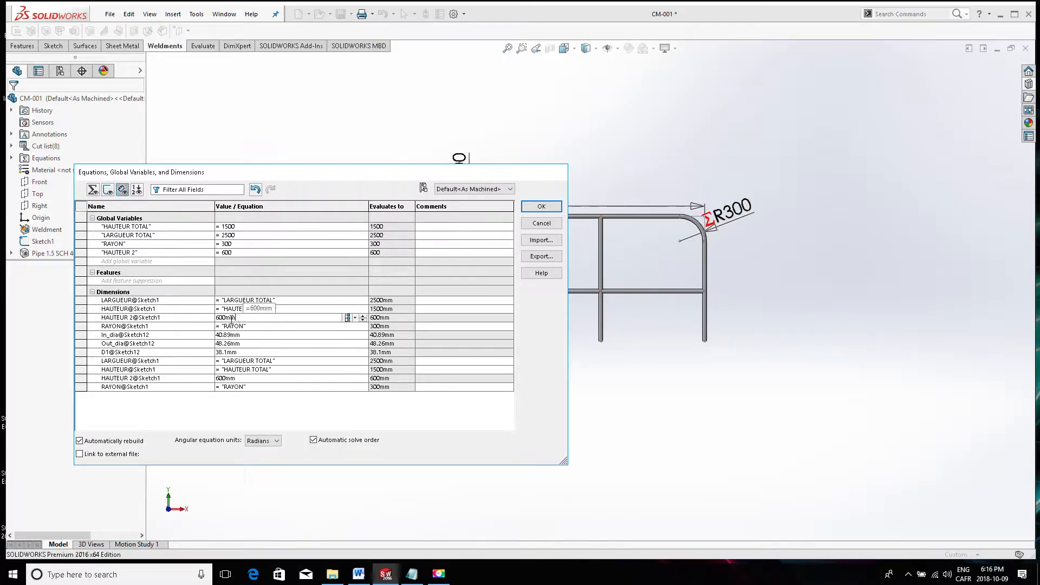
{"action": "double_click", "coordinate": [232, 319]}
{"action": "type", "text": "="}
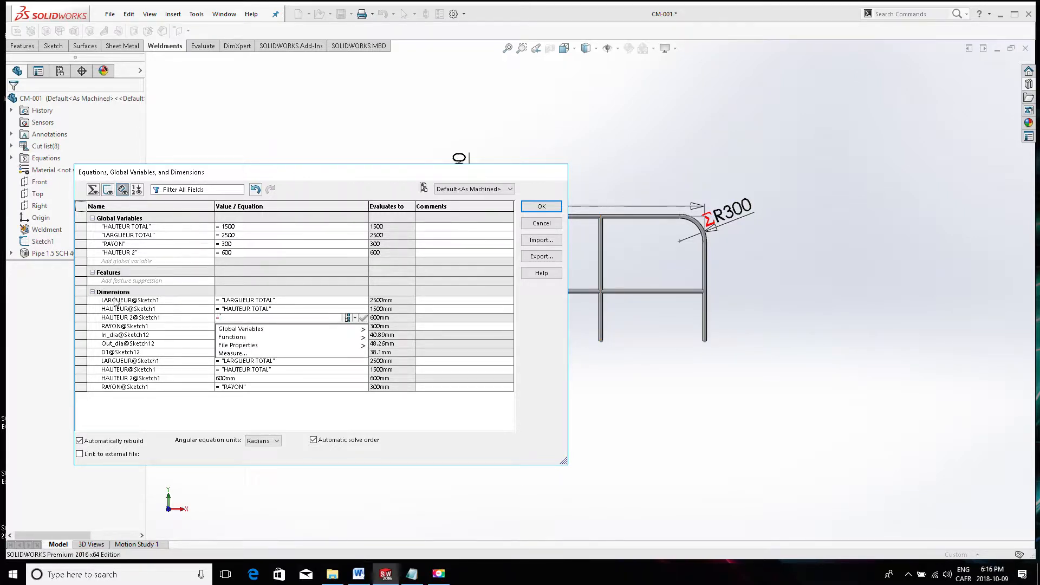
{"action": "left_click", "coordinate": [119, 253]}
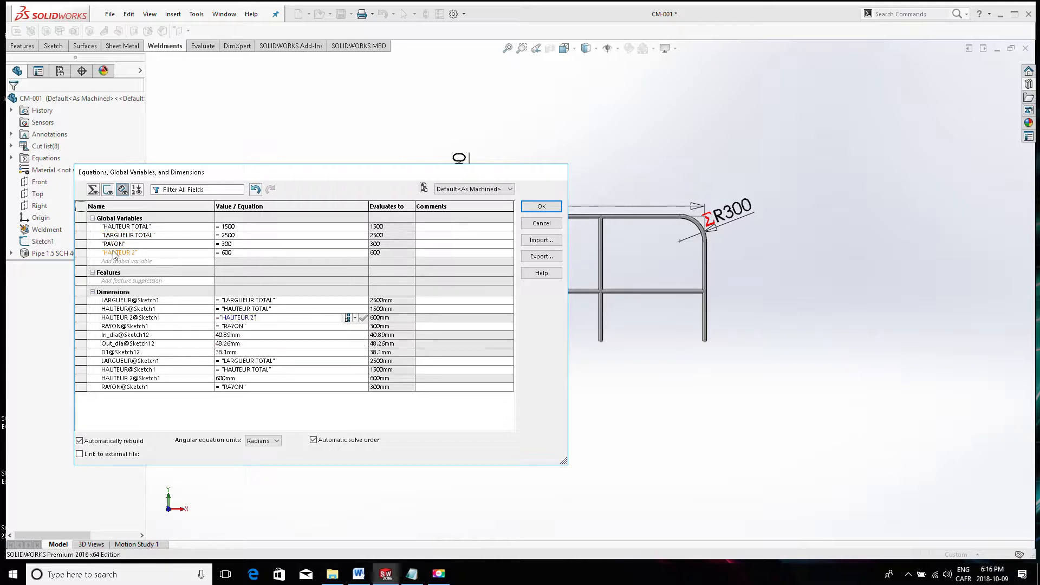
{"action": "key", "text": "Return"}
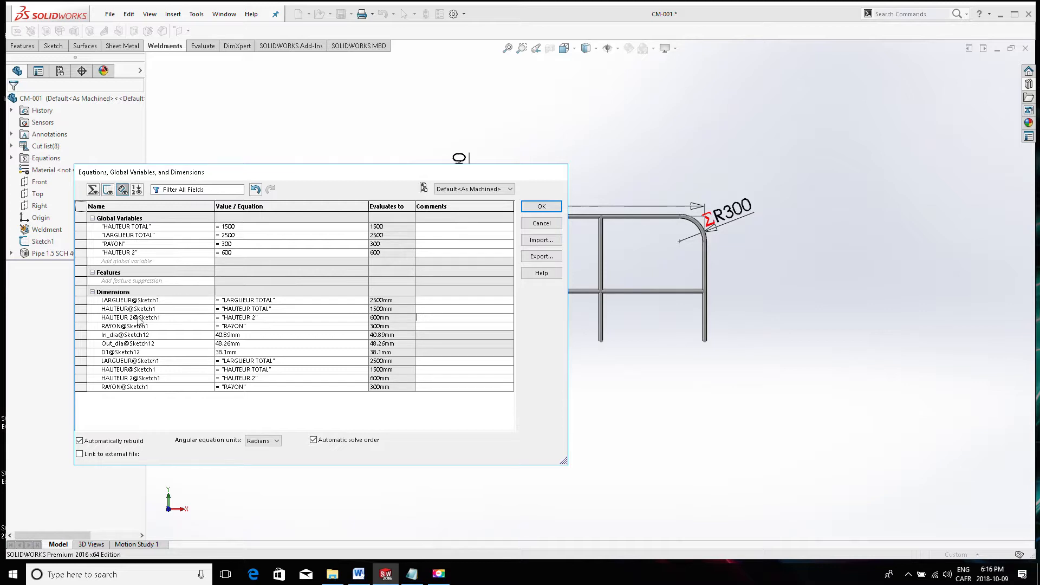
Link the four global variables to a new external file equations.txt, excluding the four Sketch1 dimension equations.
{"action": "left_click", "coordinate": [80, 455]}
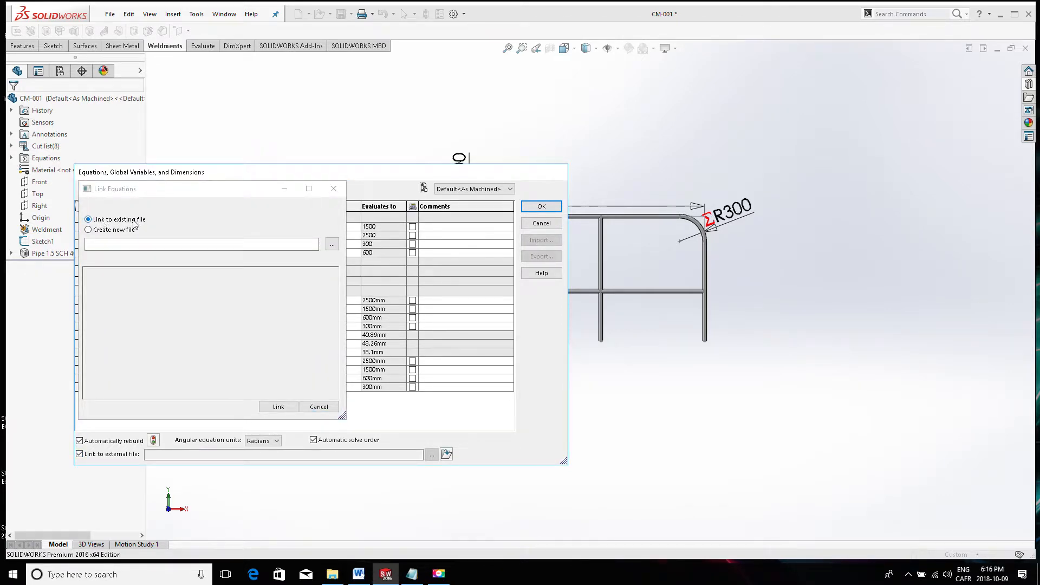
{"action": "left_click", "coordinate": [95, 231]}
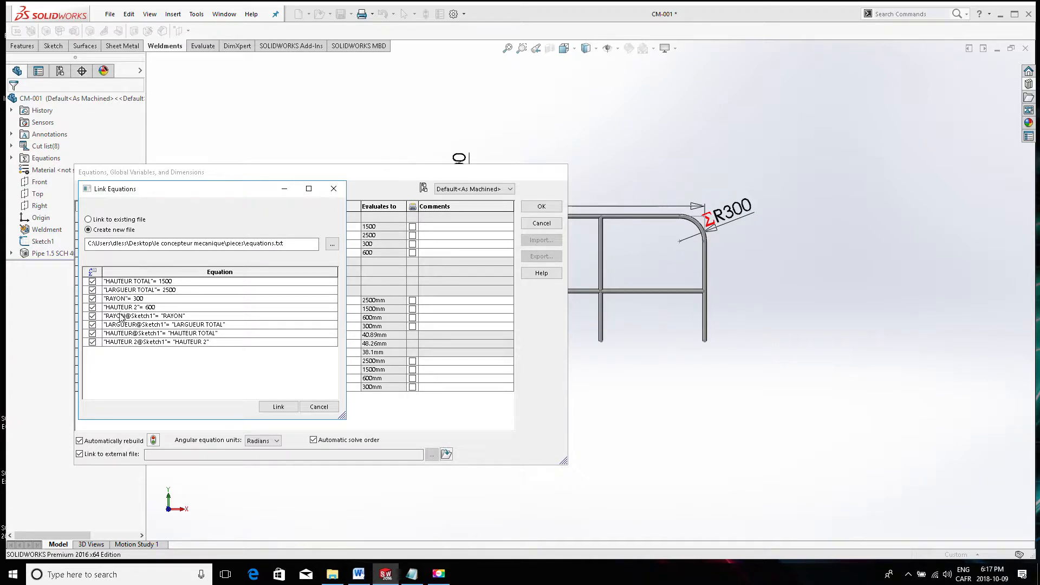
{"action": "left_click", "coordinate": [92, 316]}
{"action": "left_click", "coordinate": [92, 325]}
{"action": "left_click", "coordinate": [92, 333]}
{"action": "left_click", "coordinate": [92, 342]}
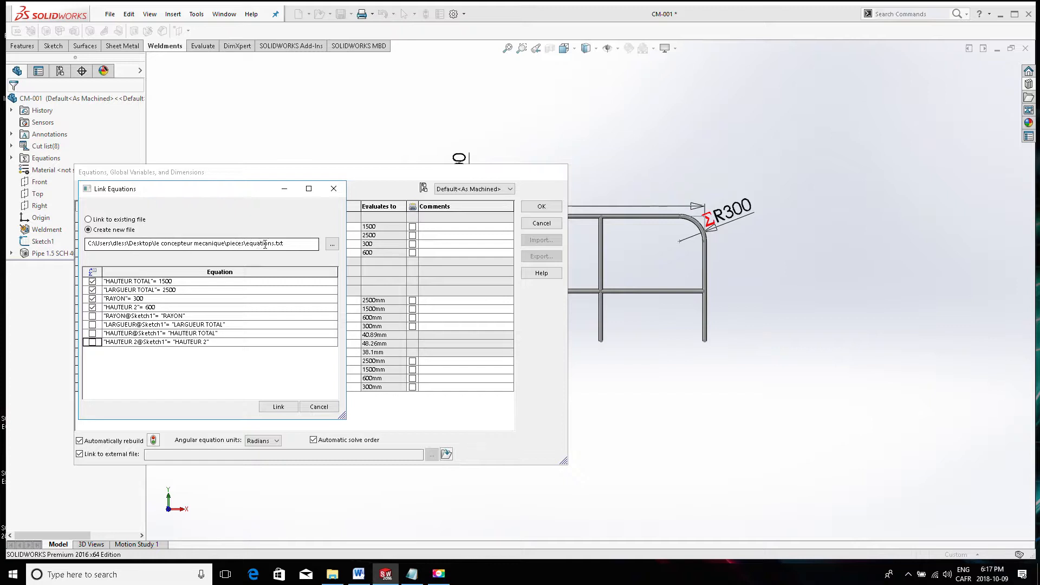
{"action": "left_click", "coordinate": [277, 406]}
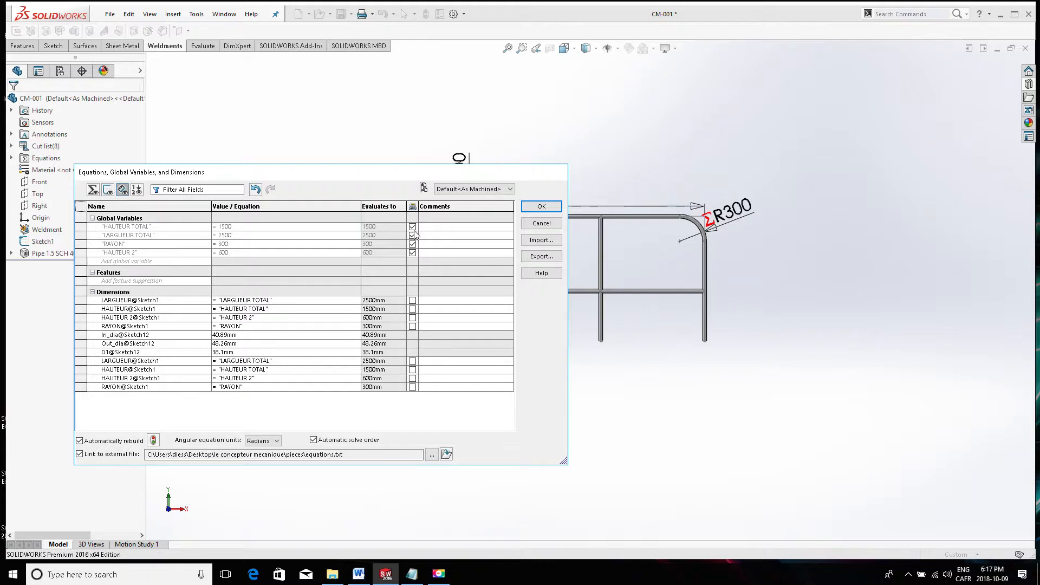
Accept the linked equations, then close the CM-001 part and save its changes.
{"action": "left_click", "coordinate": [536, 205]}
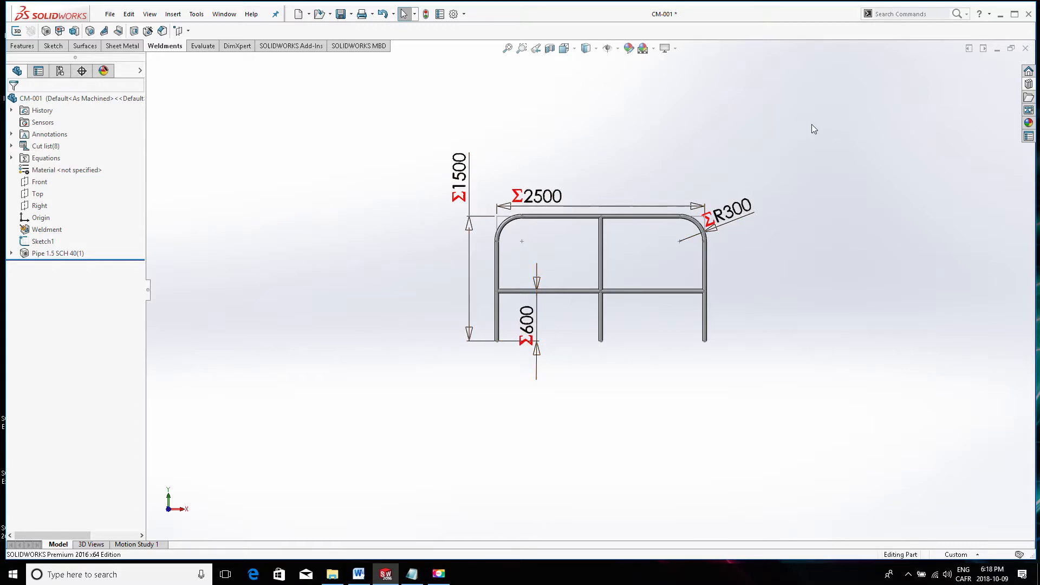
{"action": "left_click", "coordinate": [1025, 48]}
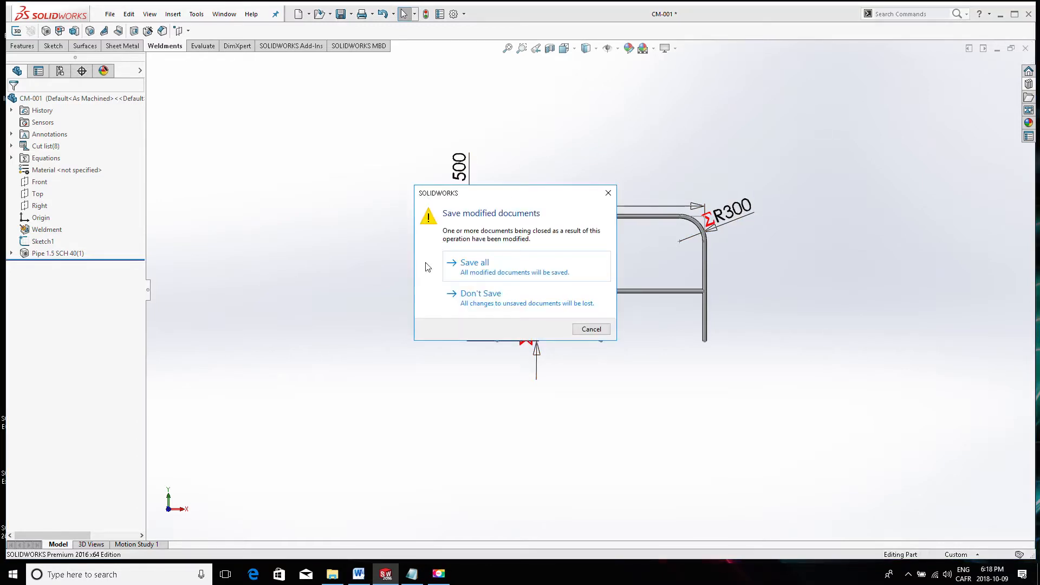
{"action": "left_click", "coordinate": [460, 262]}
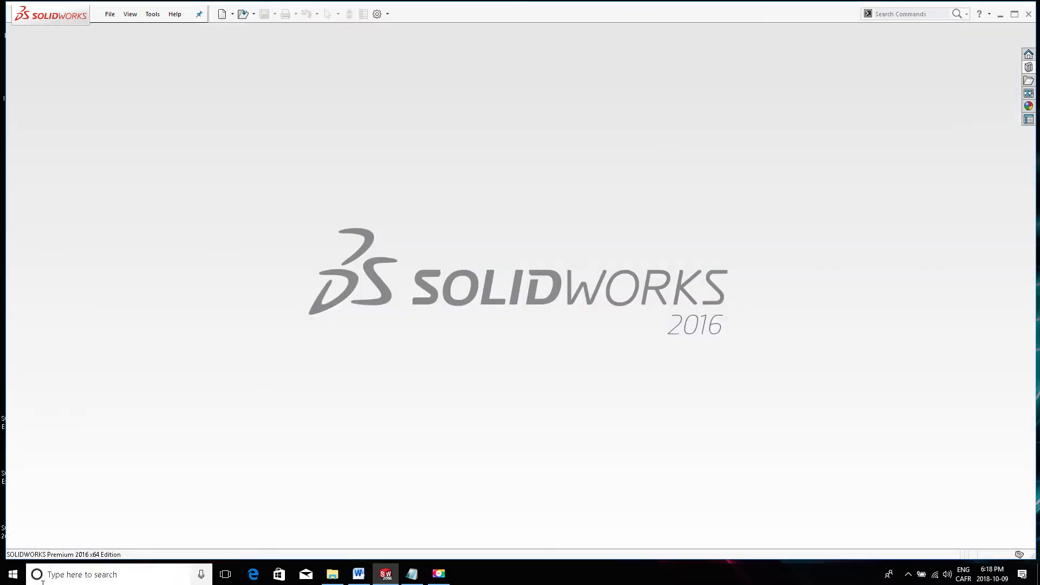
Switch to File Explorer and open the equations text file from the pieces folder in Notepad.
{"action": "left_click", "coordinate": [332, 574]}
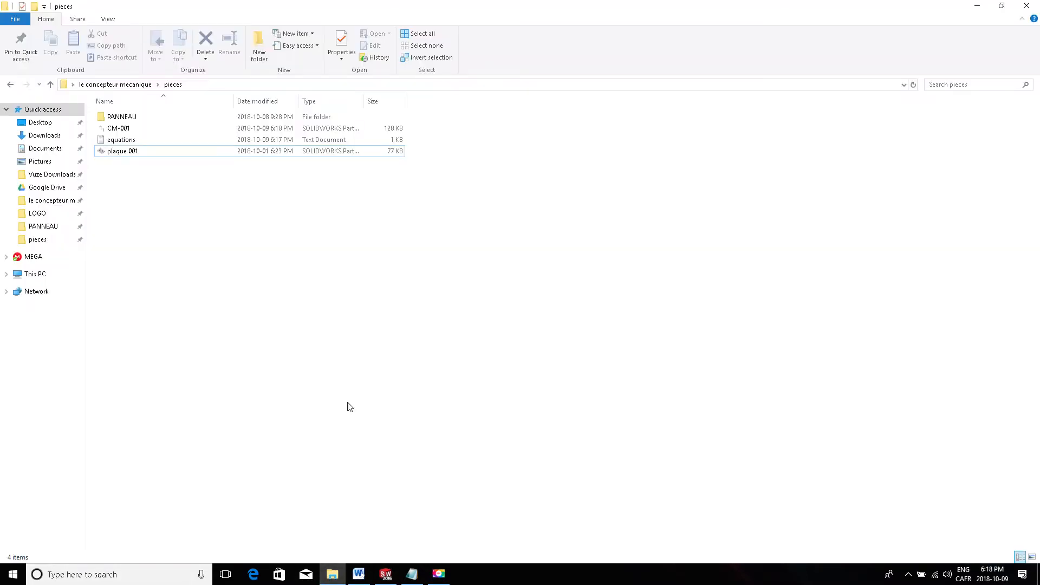
{"action": "double_click", "coordinate": [134, 142]}
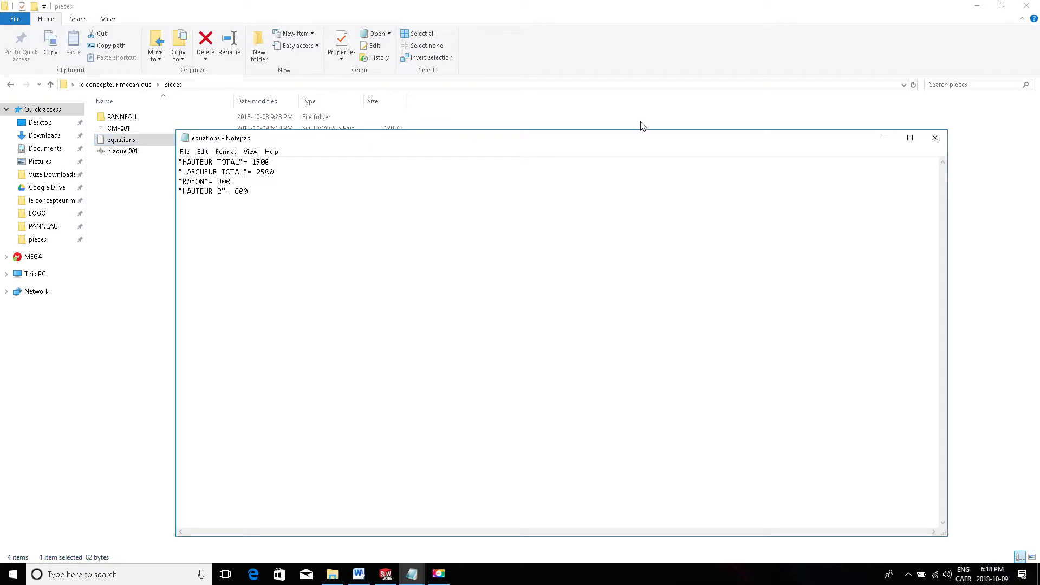
{"action": "left_click_drag", "start_coordinate": [637, 141], "coordinate": [503, 83]}
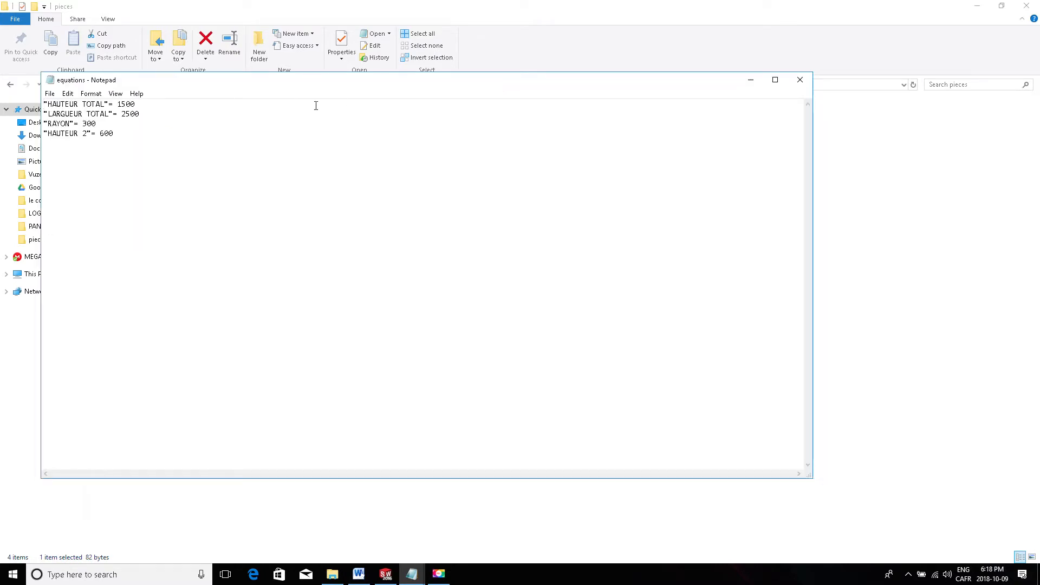
{"action": "left_click", "coordinate": [977, 5]}
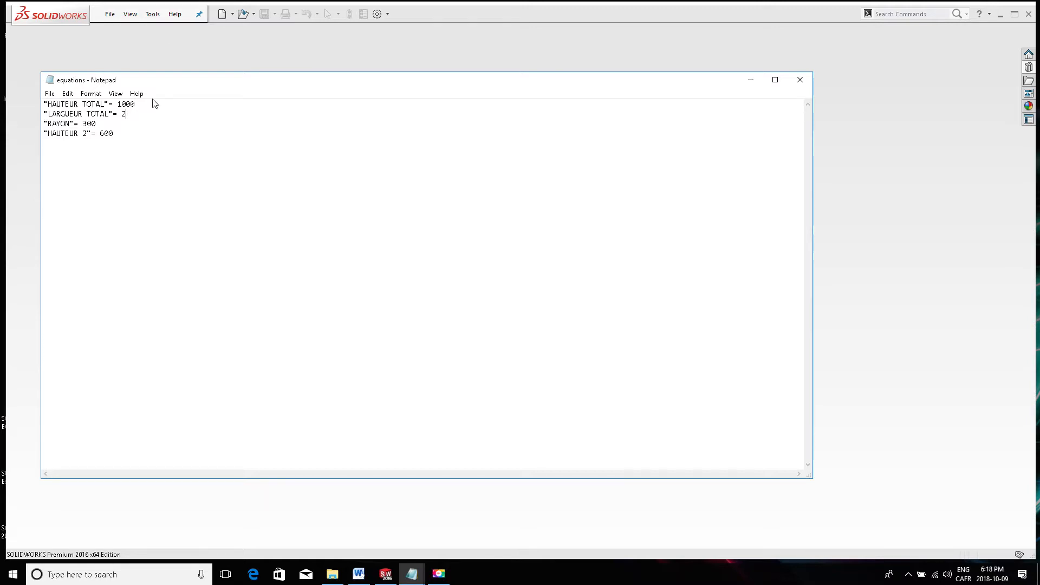
Set HAUTEUR TOTAL to 1000, LARGUEUR TOTAL to 5000, RAYON to 450 and HAUTEUR 2 to 700, and save the text file.
{"action": "type", "text": "5"}
{"action": "left_click", "coordinate": [104, 124]}
{"action": "key", "text": "BackSpace"}
{"action": "key", "text": "BackSpace"}
{"action": "key", "text": "BackSpace"}
{"action": "left_click", "coordinate": [49, 93]}
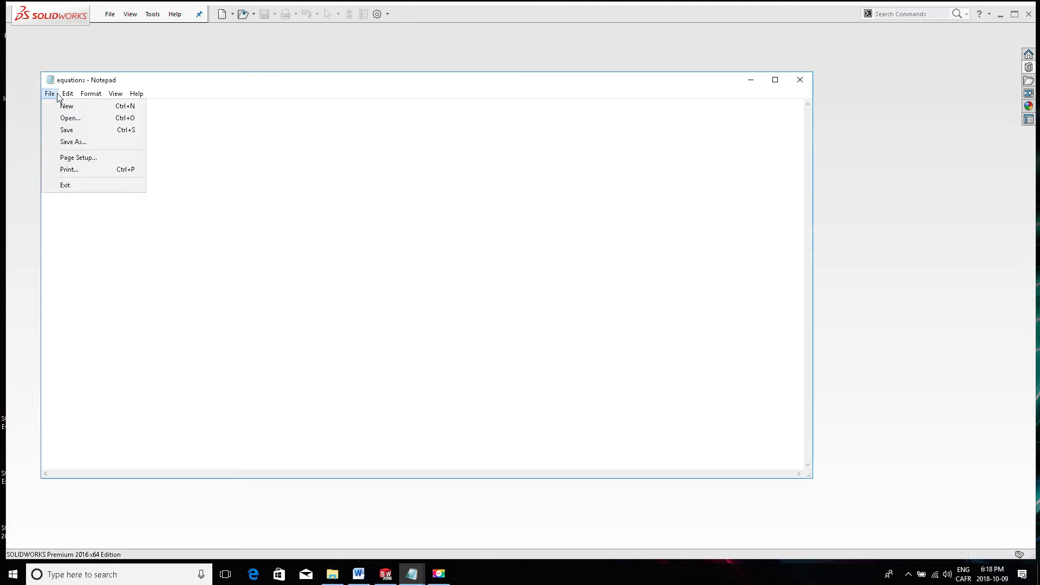
{"action": "left_click", "coordinate": [68, 133]}
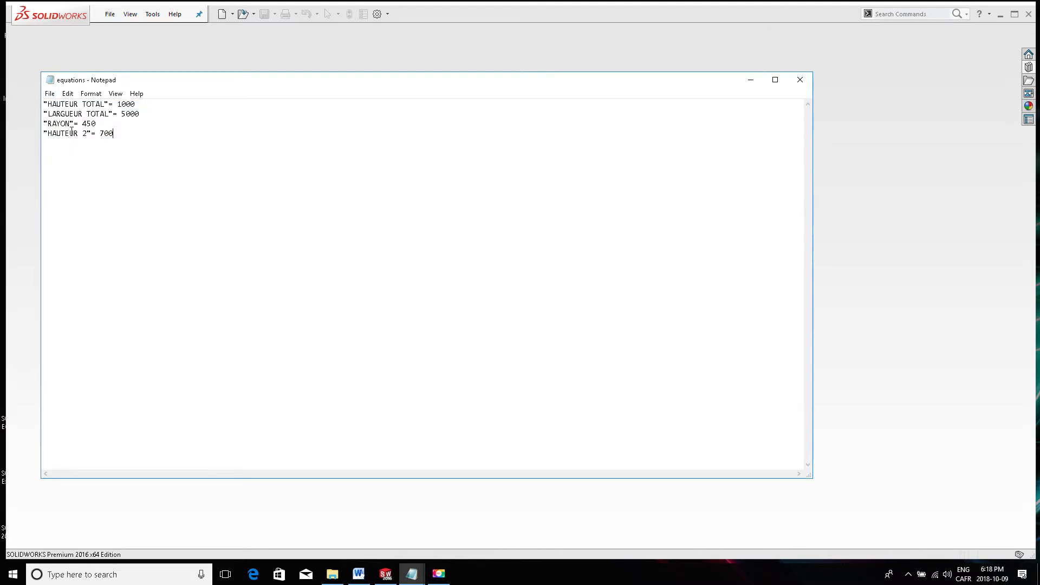
Return to SOLIDWORKS and reopen the recent part CM-001.
{"action": "left_click", "coordinate": [751, 80]}
{"action": "left_click", "coordinate": [110, 15]}
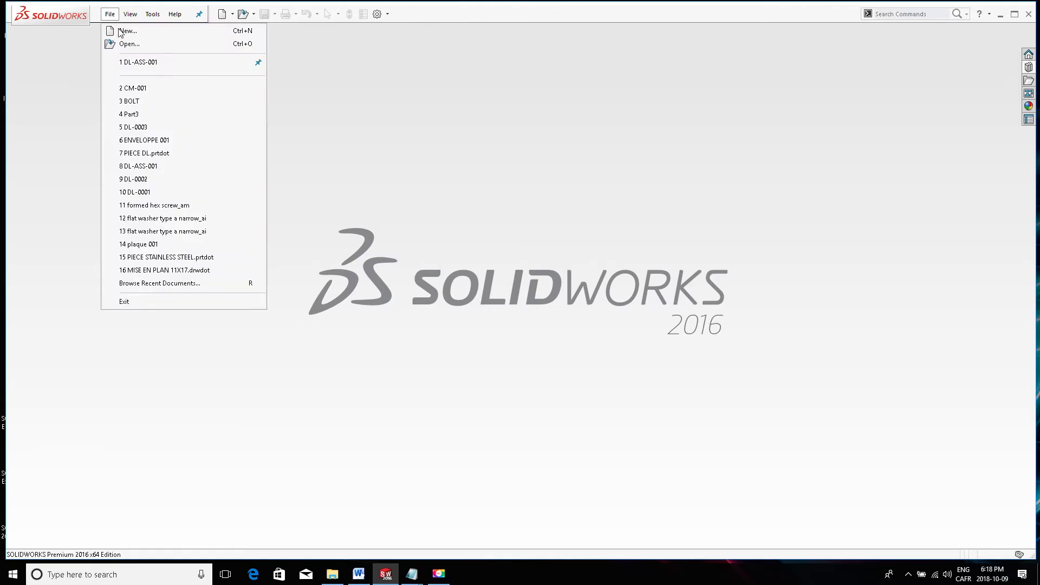
{"action": "left_click", "coordinate": [148, 89]}
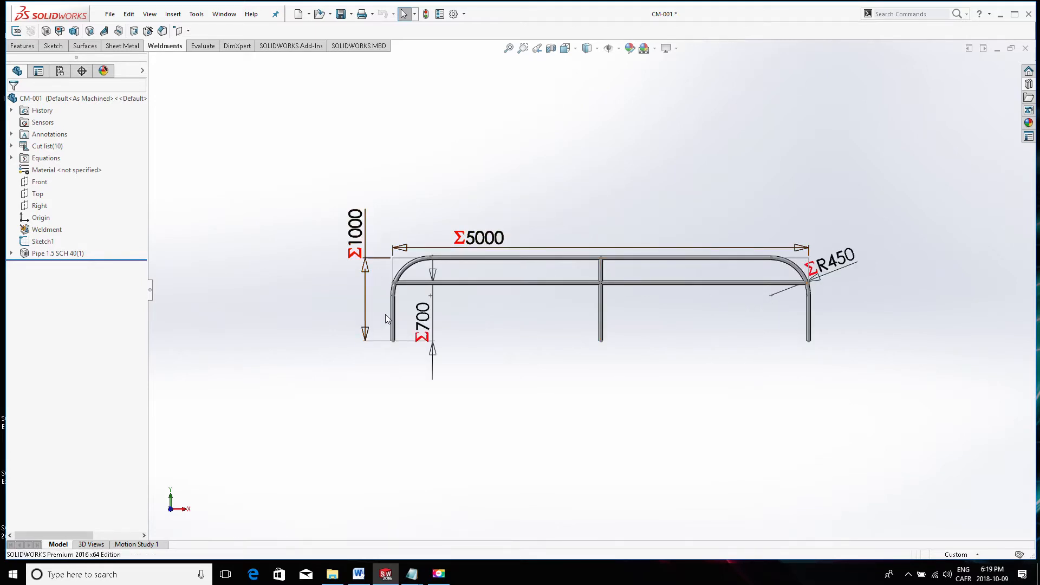
Inspect the LARGUEUR and HAUTEUR dimensions of Sketch1, switching HAUTEUR between its numeric value and its global variable.
{"action": "double_click", "coordinate": [480, 239]}
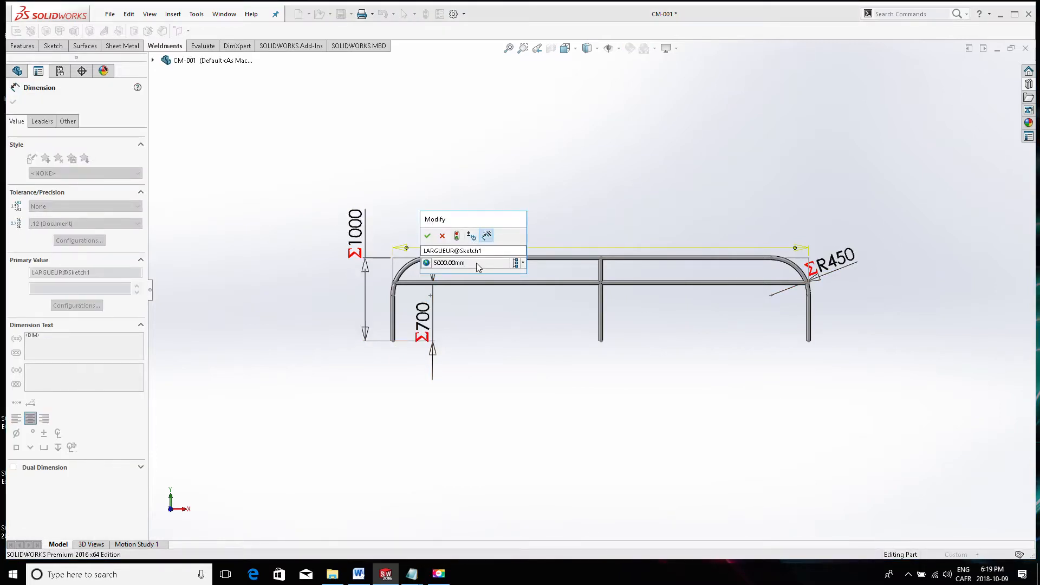
{"action": "left_click", "coordinate": [438, 239]}
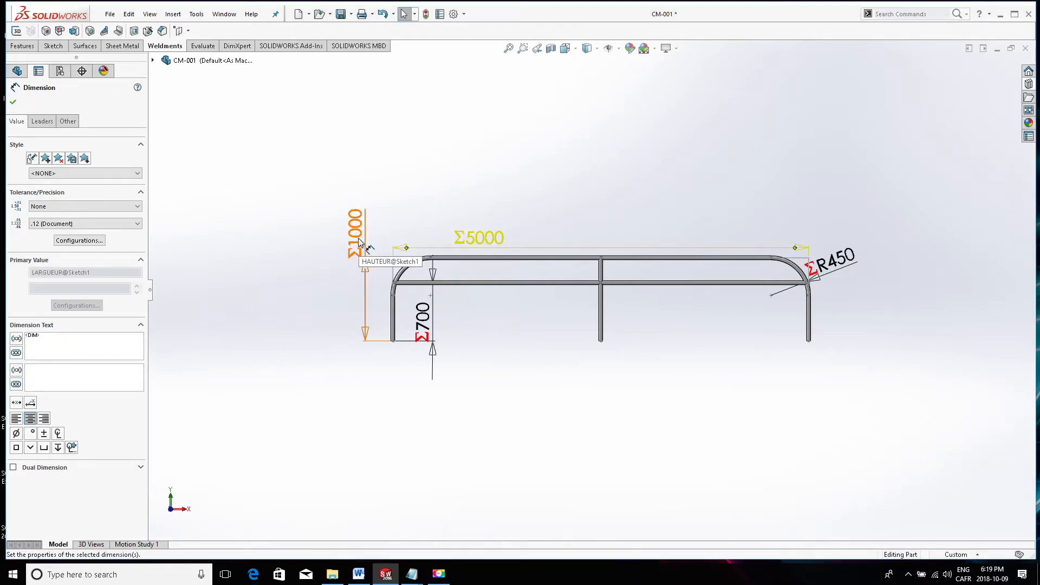
{"action": "double_click", "coordinate": [359, 239]}
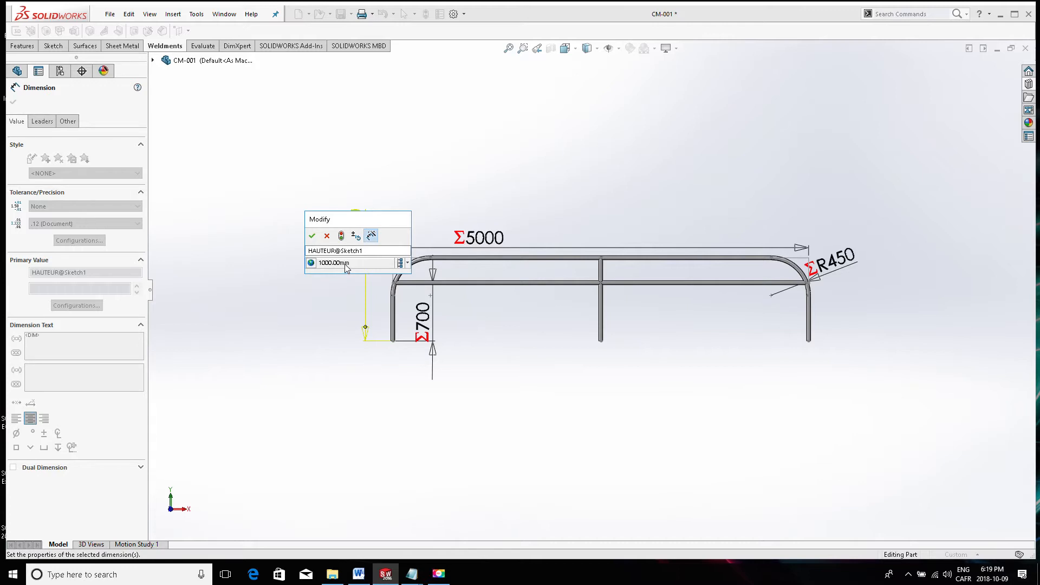
{"action": "left_click", "coordinate": [311, 263]}
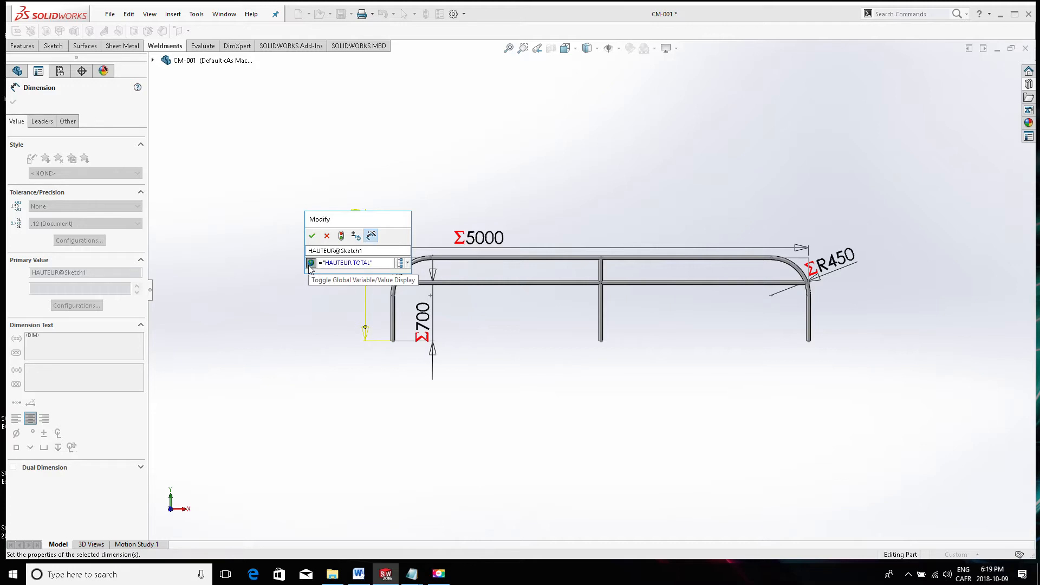
{"action": "left_click", "coordinate": [310, 264]}
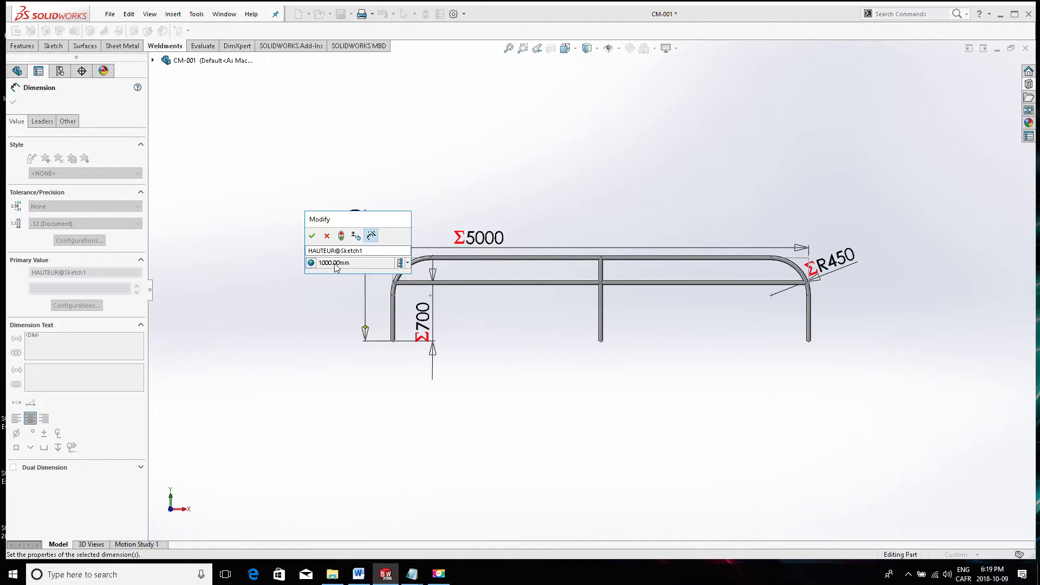
{"action": "left_click", "coordinate": [311, 264]}
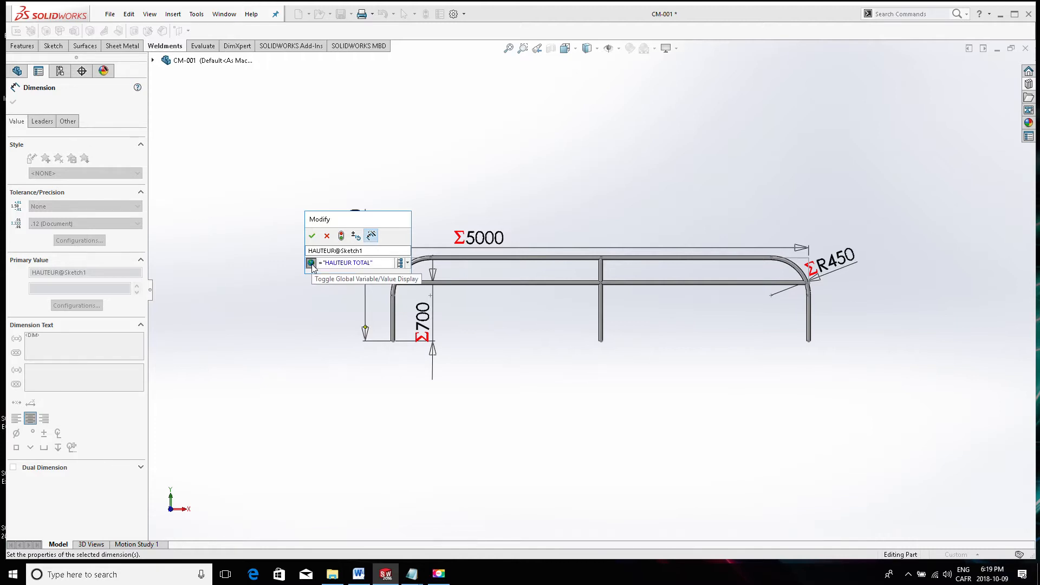
Replace the HAUTEUR@Sketch1 equation with a fixed value of 3000 mm and rebuild the guardrail.
{"action": "left_click_drag", "start_coordinate": [374, 264], "coordinate": [3, 267]}
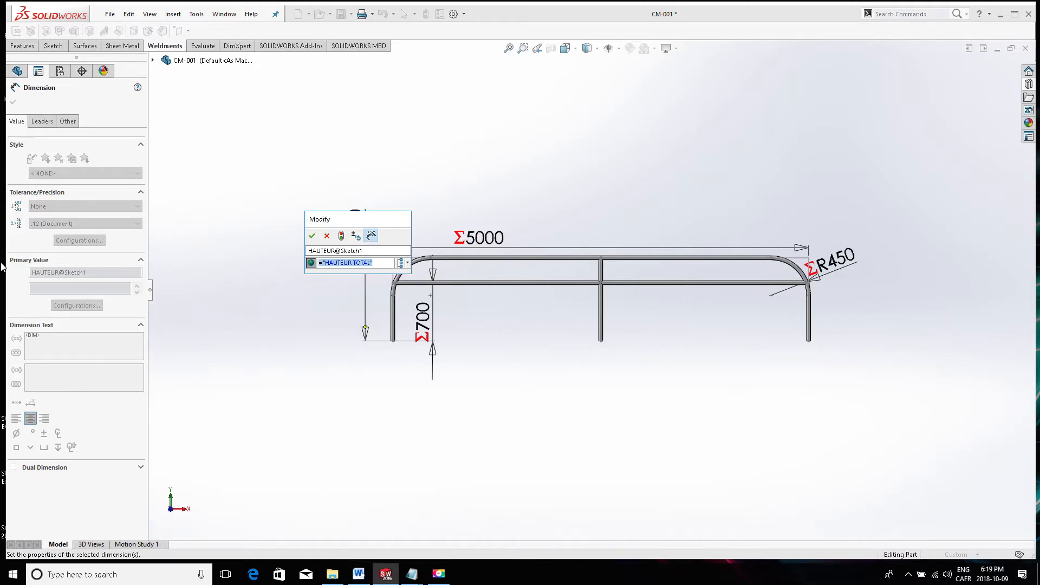
{"action": "type", "text": "3000"}
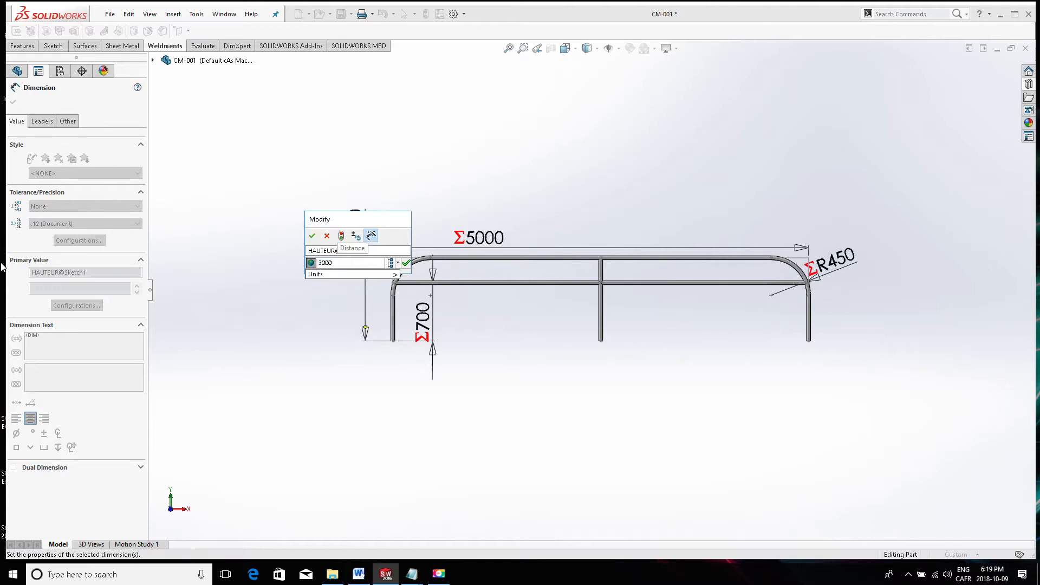
{"action": "key", "text": "Return"}
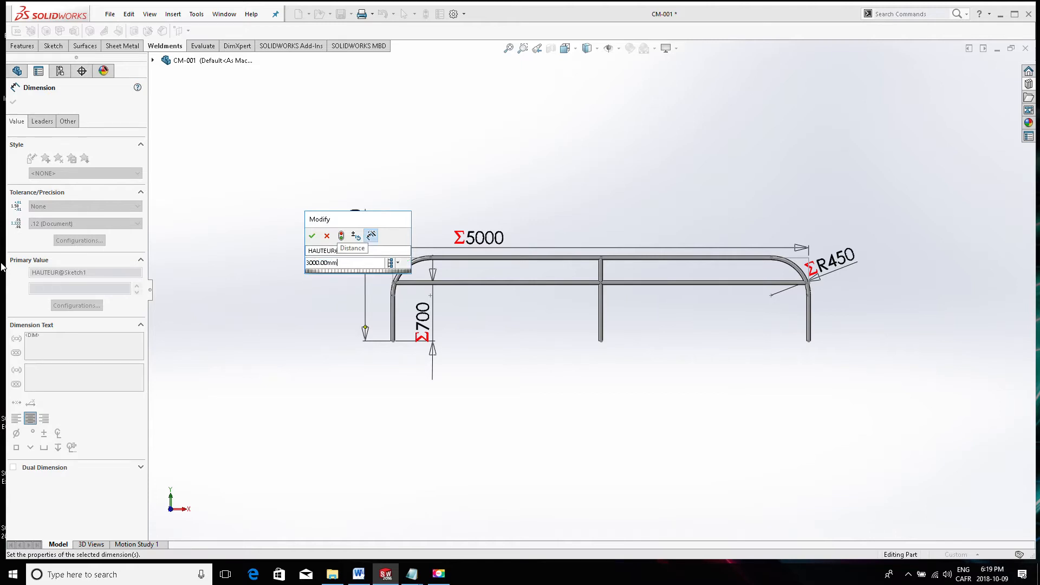
{"action": "left_click", "coordinate": [312, 236]}
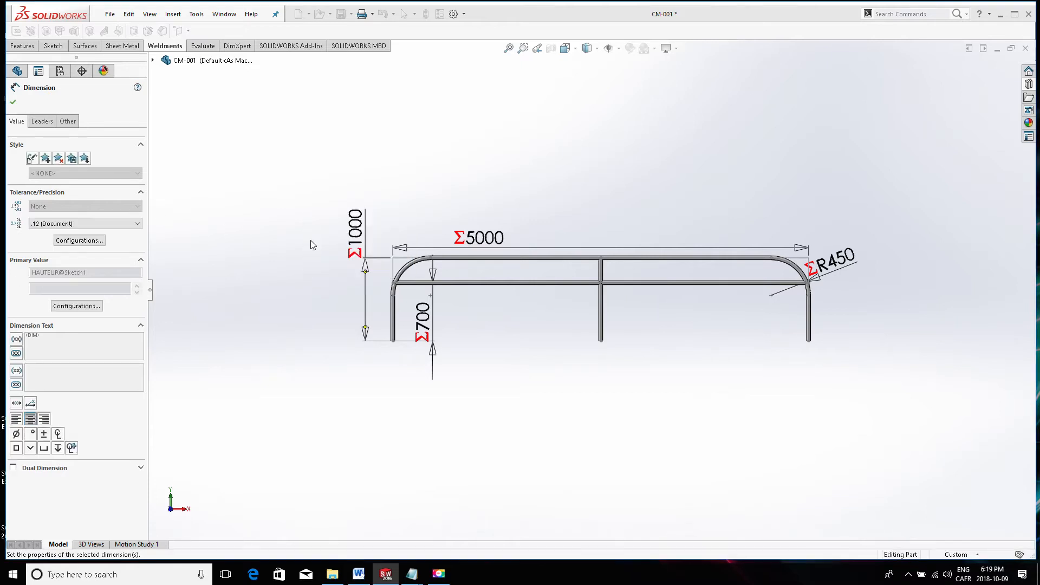
{"action": "key", "text": "ctrl+b"}
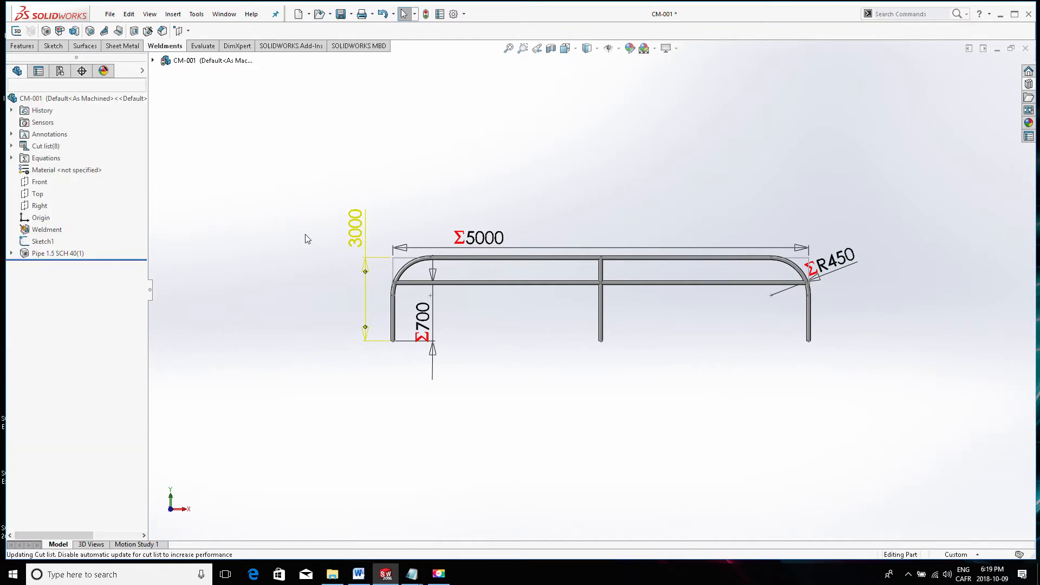
{"action": "scroll", "coordinate": [495, 235], "scroll_direction": "up", "scroll_amount": 3}
{"action": "middle_click_drag", "start_coordinate": [495, 235], "coordinate": [500, 257]}
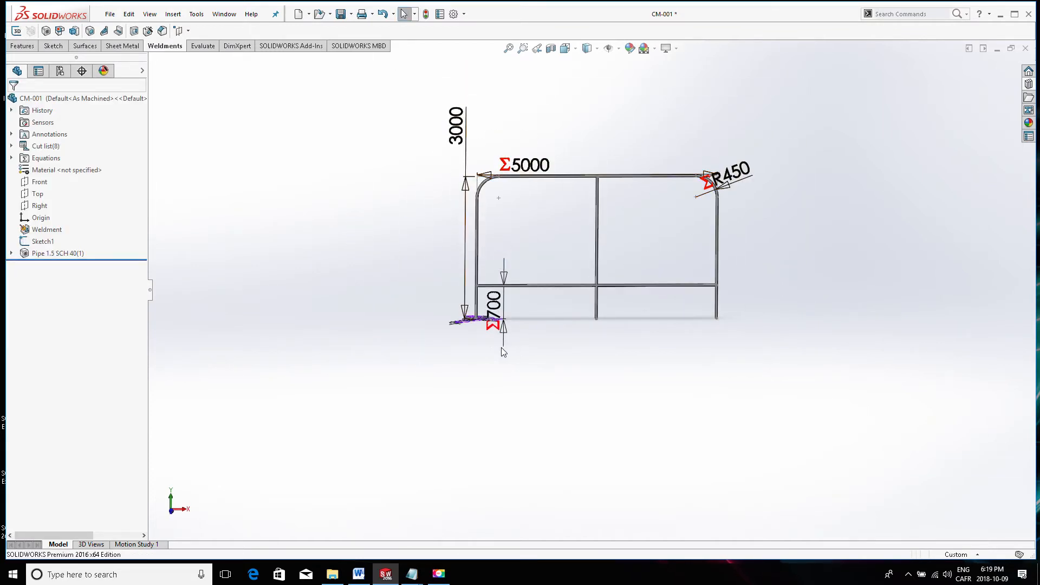
In the equation manager, unlink the external file and relink all four global variables to the existing equations.txt.
{"action": "right_click", "coordinate": [43, 158]}
{"action": "left_click", "coordinate": [64, 167]}
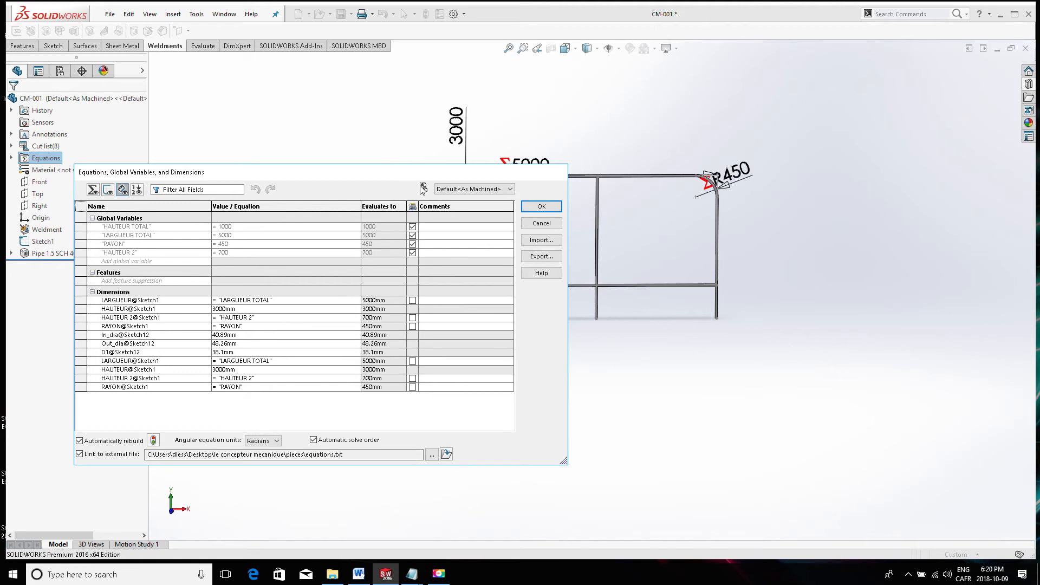
{"action": "left_click", "coordinate": [80, 454]}
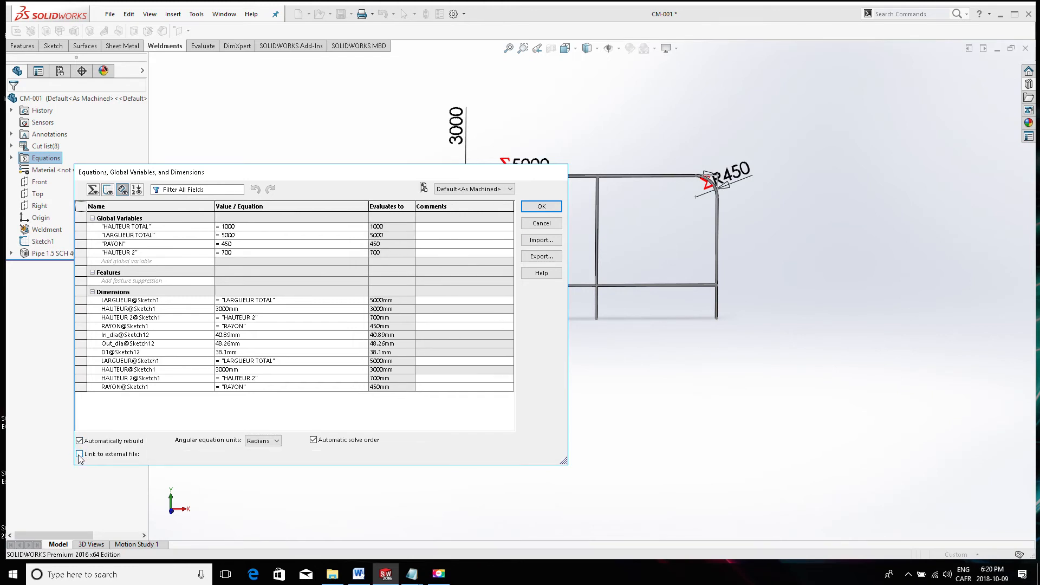
{"action": "left_click", "coordinate": [80, 454]}
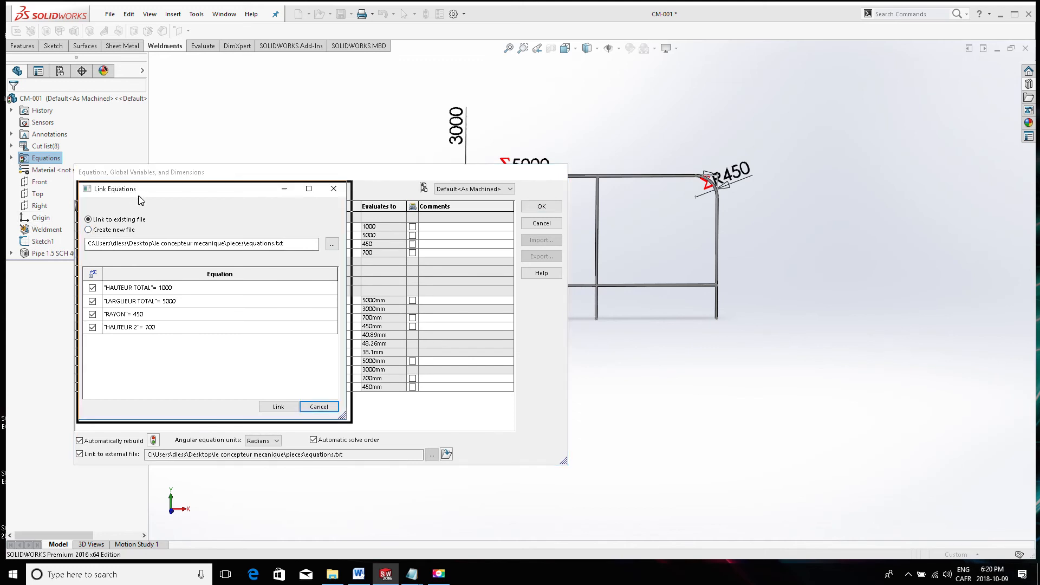
{"action": "left_click_drag", "start_coordinate": [138, 186], "coordinate": [507, 203]}
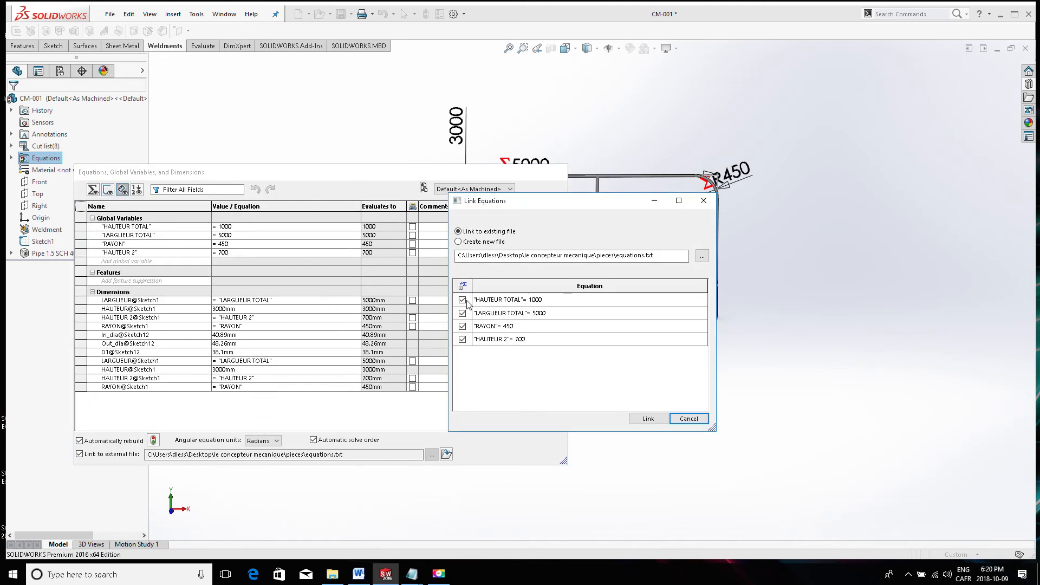
{"action": "left_click", "coordinate": [649, 419]}
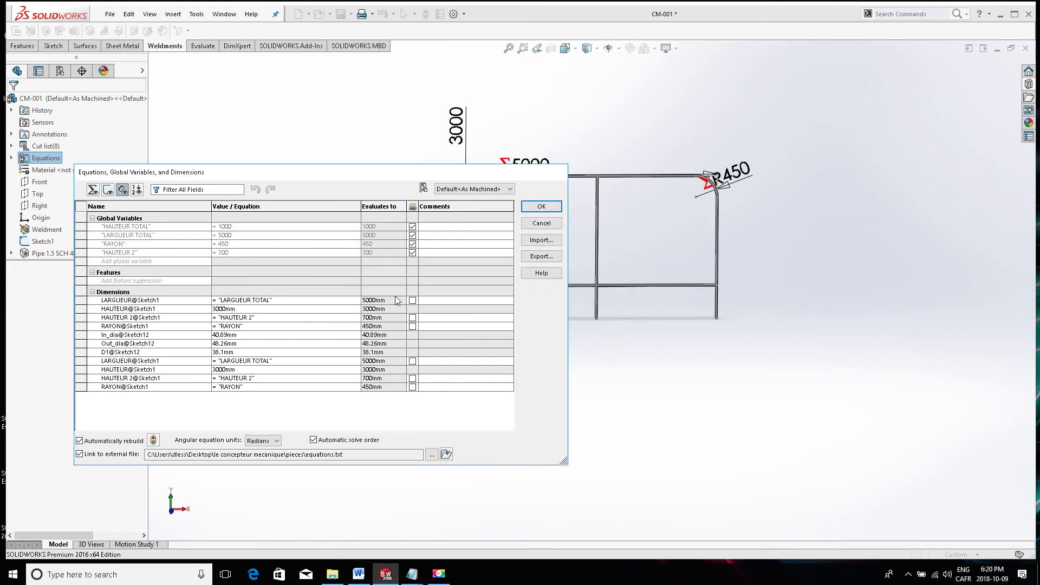
Set the HAUTEUR@Sketch1 dimension back to the equation = "HAUTEUR TOTAL" and accept the equations.
{"action": "left_click", "coordinate": [253, 308]}
{"action": "double_click", "coordinate": [252, 309]}
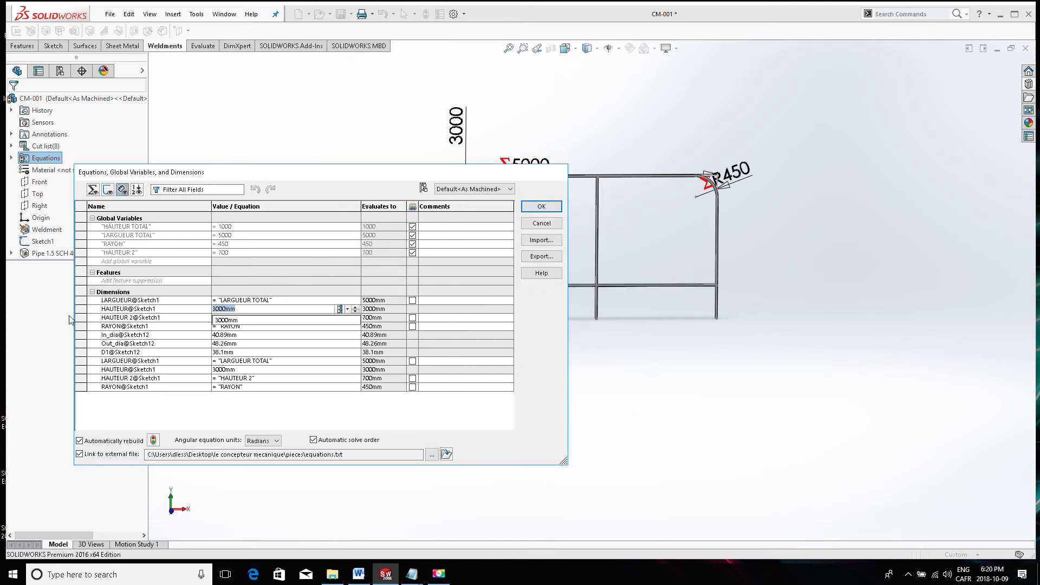
{"action": "key", "text": "BackSpace"}
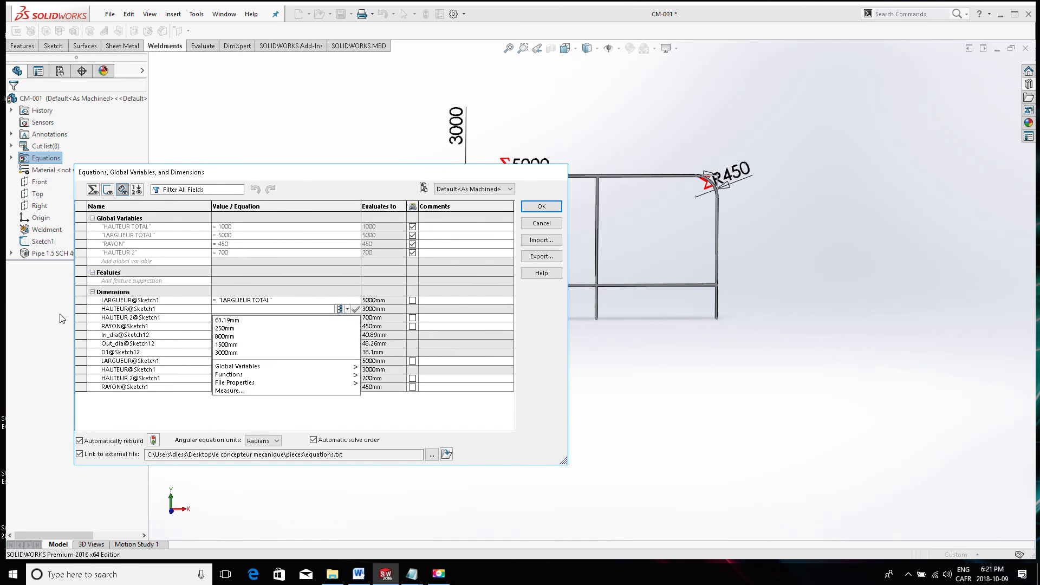
{"action": "type", "text": "="}
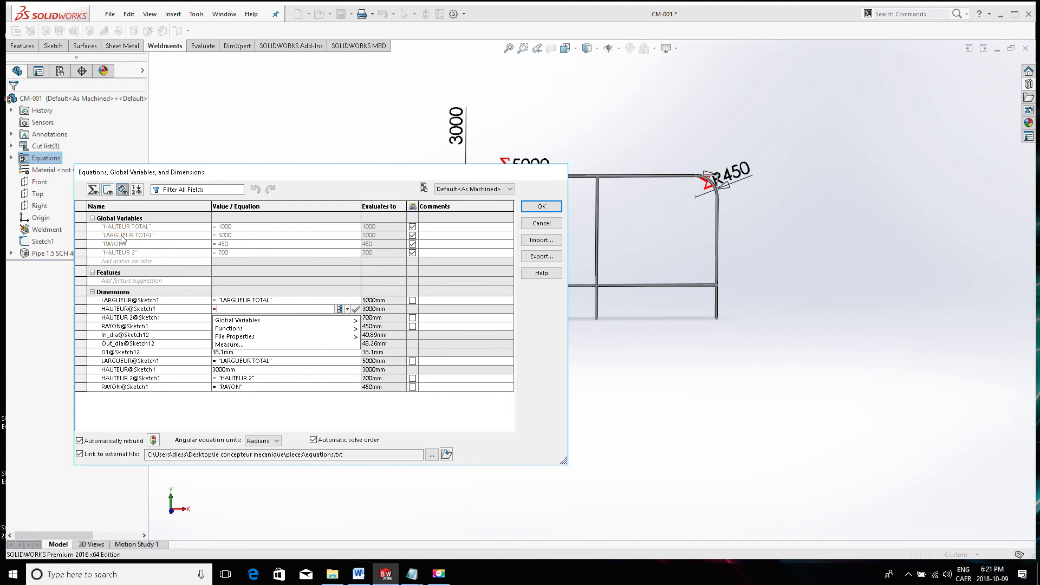
{"action": "left_click", "coordinate": [123, 226]}
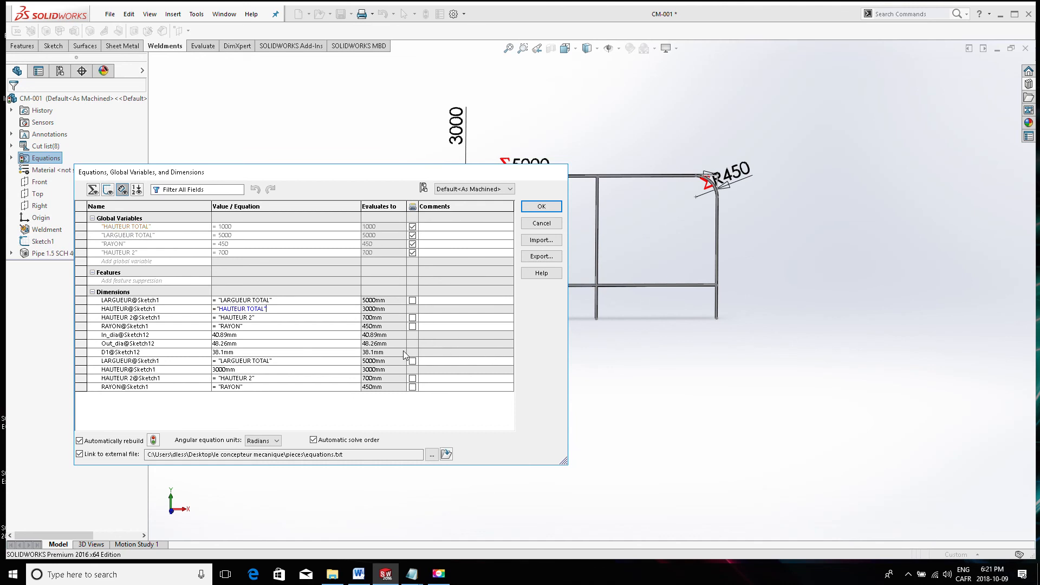
{"action": "key", "text": "Return"}
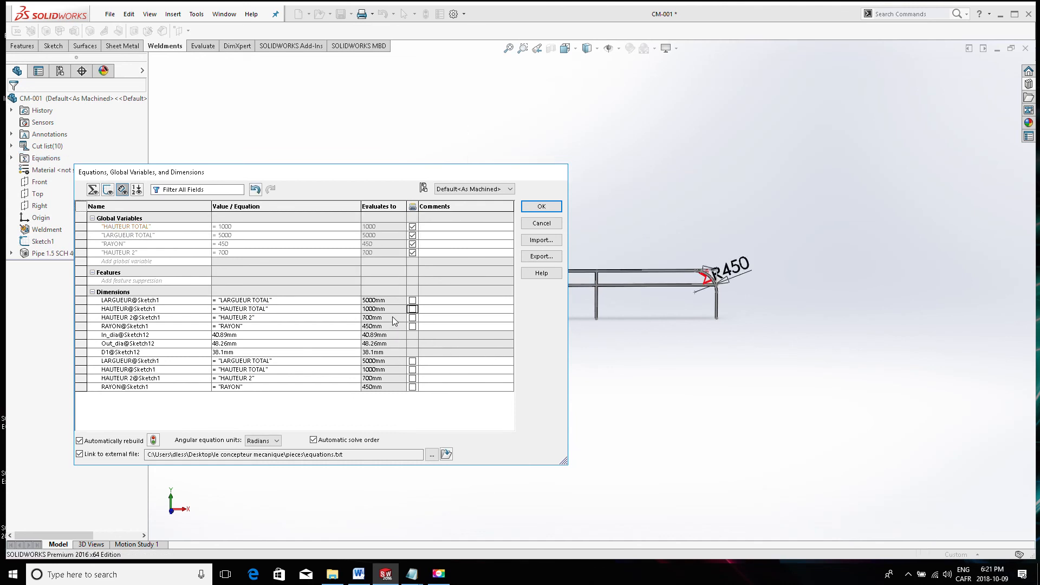
{"action": "left_click", "coordinate": [539, 206]}
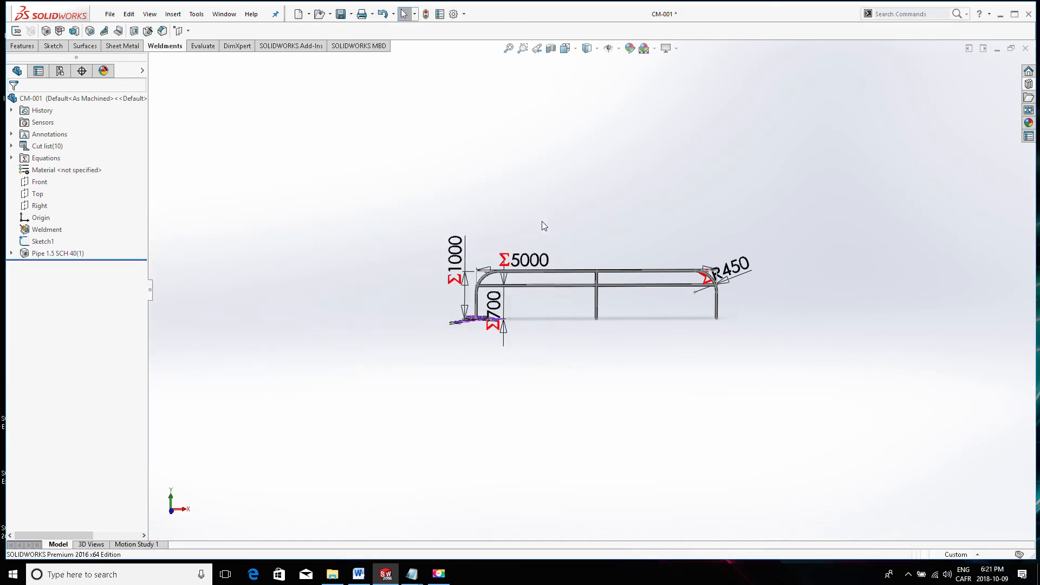